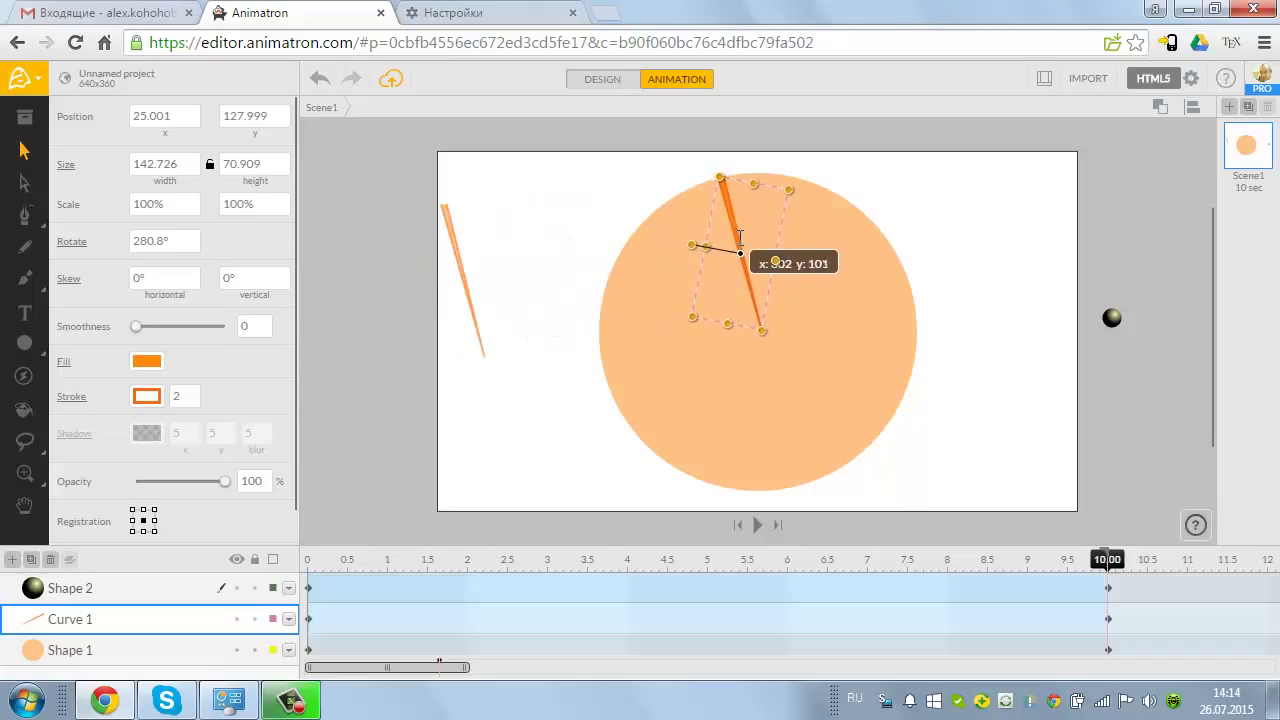
Move the narrow orange curve to about x 299, y 106, with its tip at the circle's centre.
{"action": "left_click", "coordinate": [813, 328]}
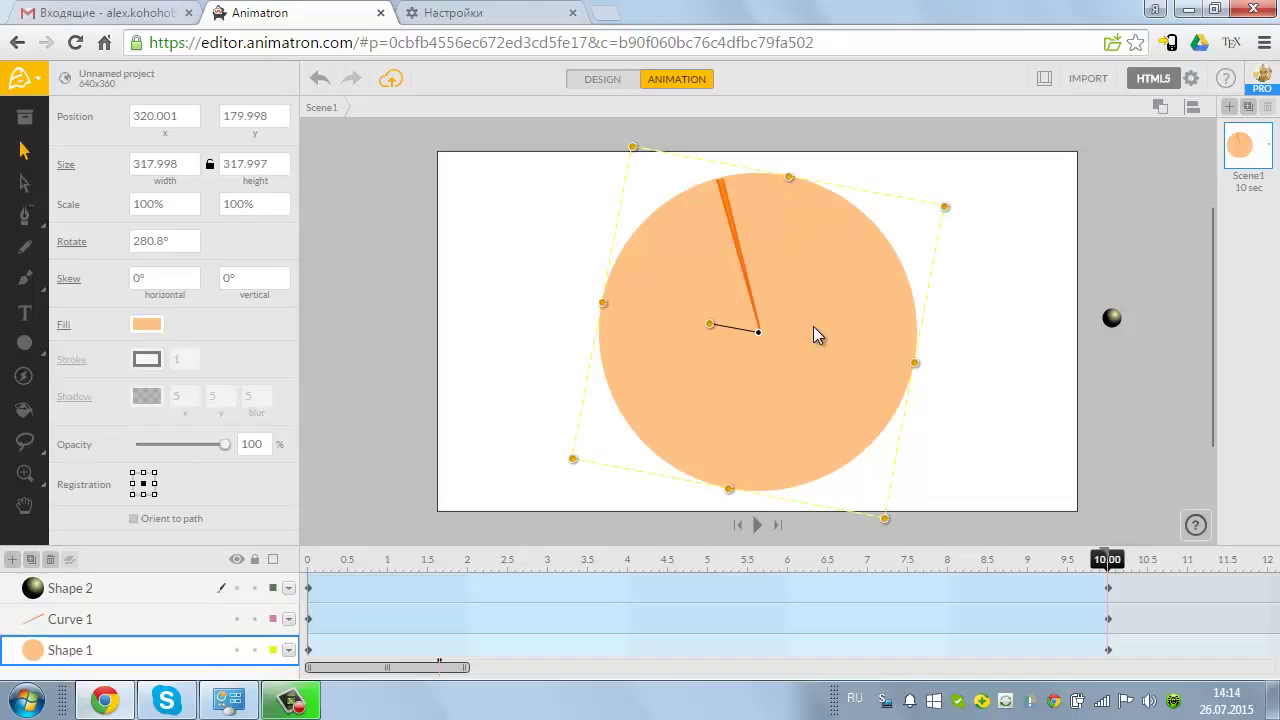
{"action": "left_click_drag", "start_coordinate": [741, 260], "coordinate": [737, 262]}
{"action": "right_click", "coordinate": [737, 262]}
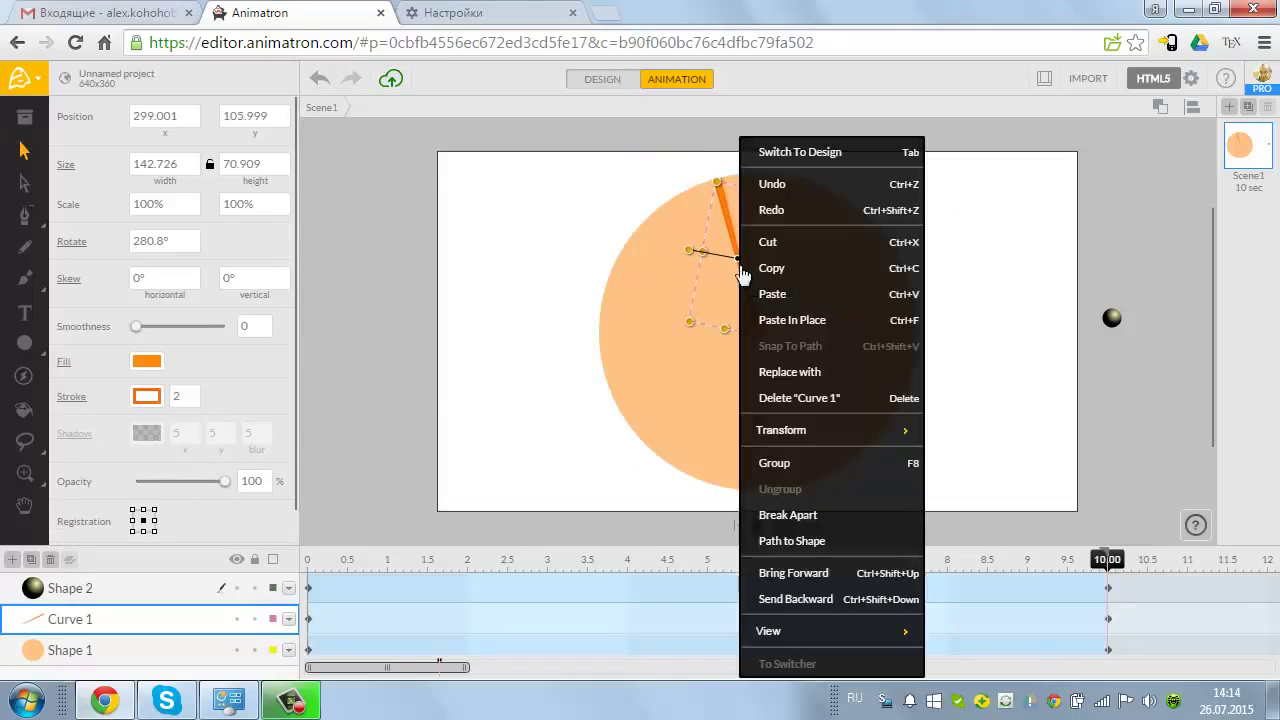
{"action": "left_click", "coordinate": [958, 311]}
Group the orange curve with the large circle.
{"action": "left_click", "coordinate": [841, 346]}
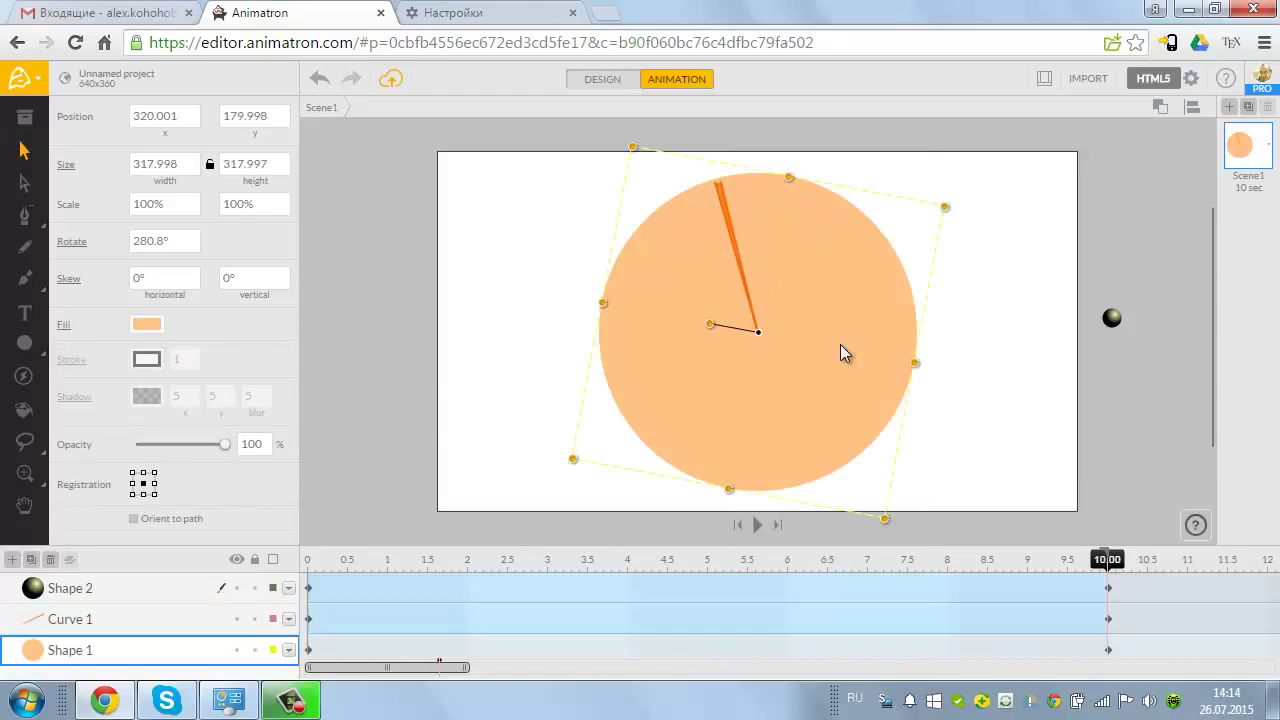
{"action": "right_click", "coordinate": [841, 350]}
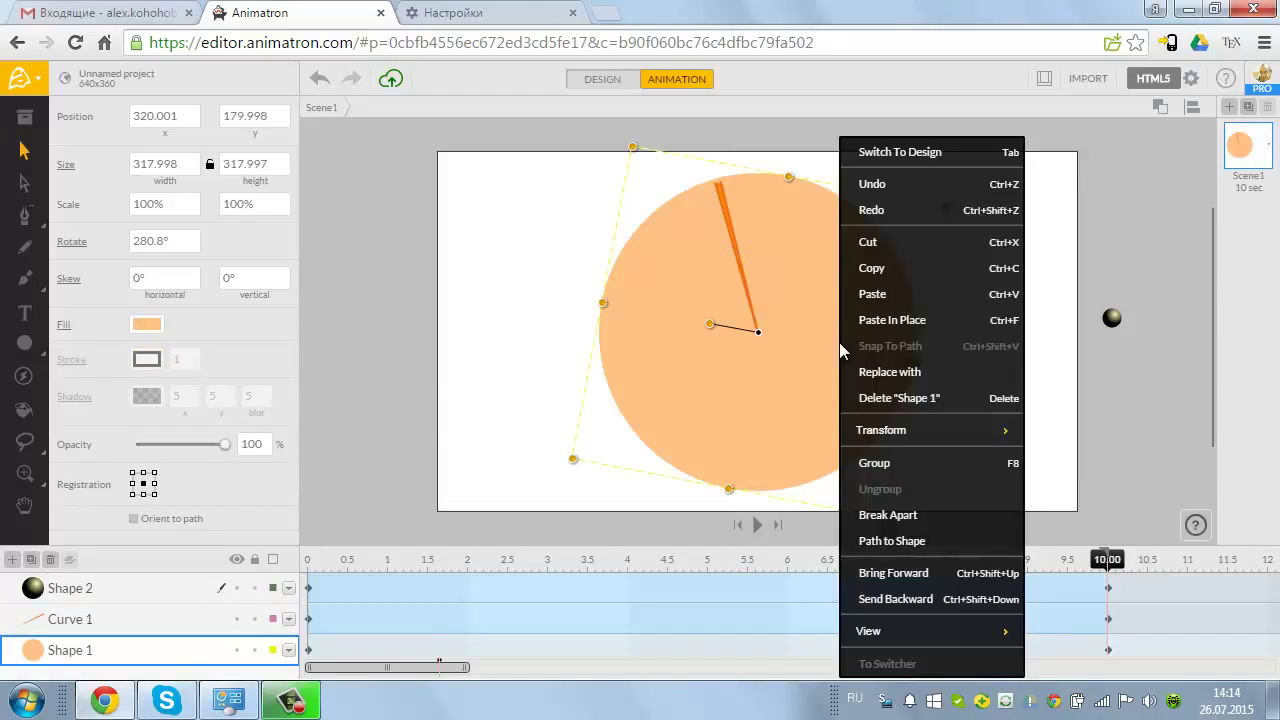
{"action": "left_click", "coordinate": [510, 245]}
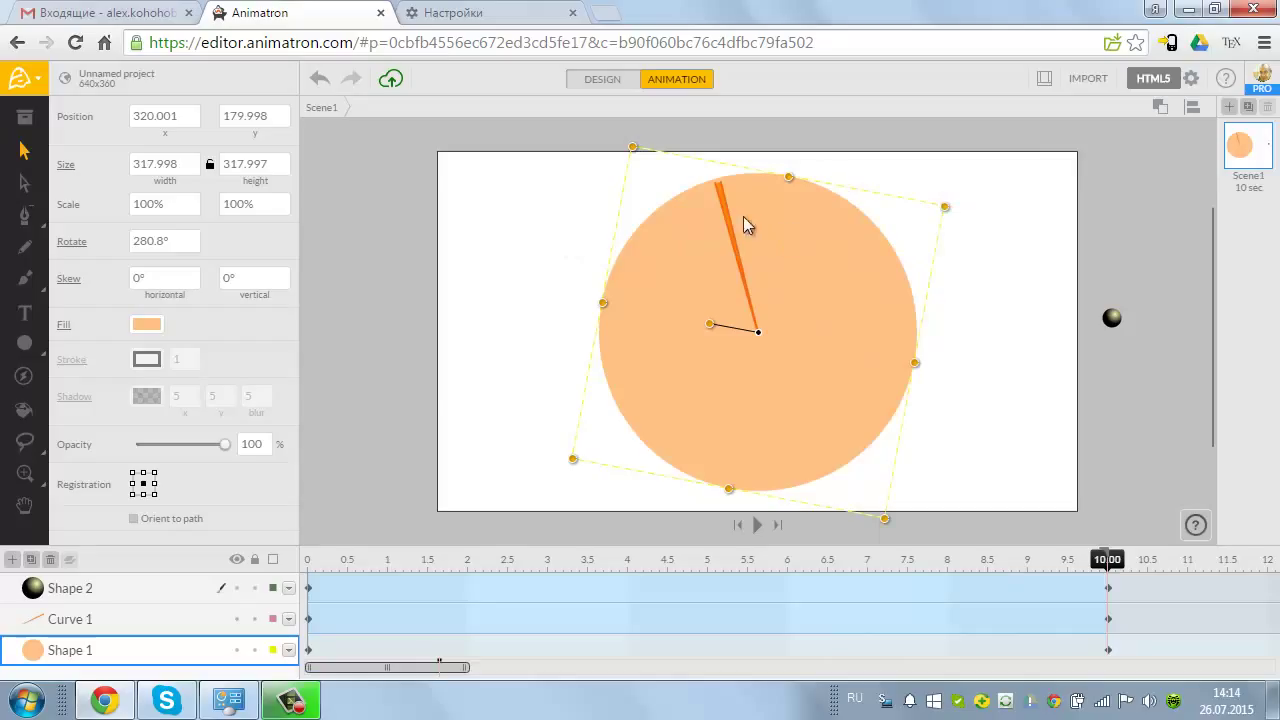
{"action": "left_click", "coordinate": [650, 207]}
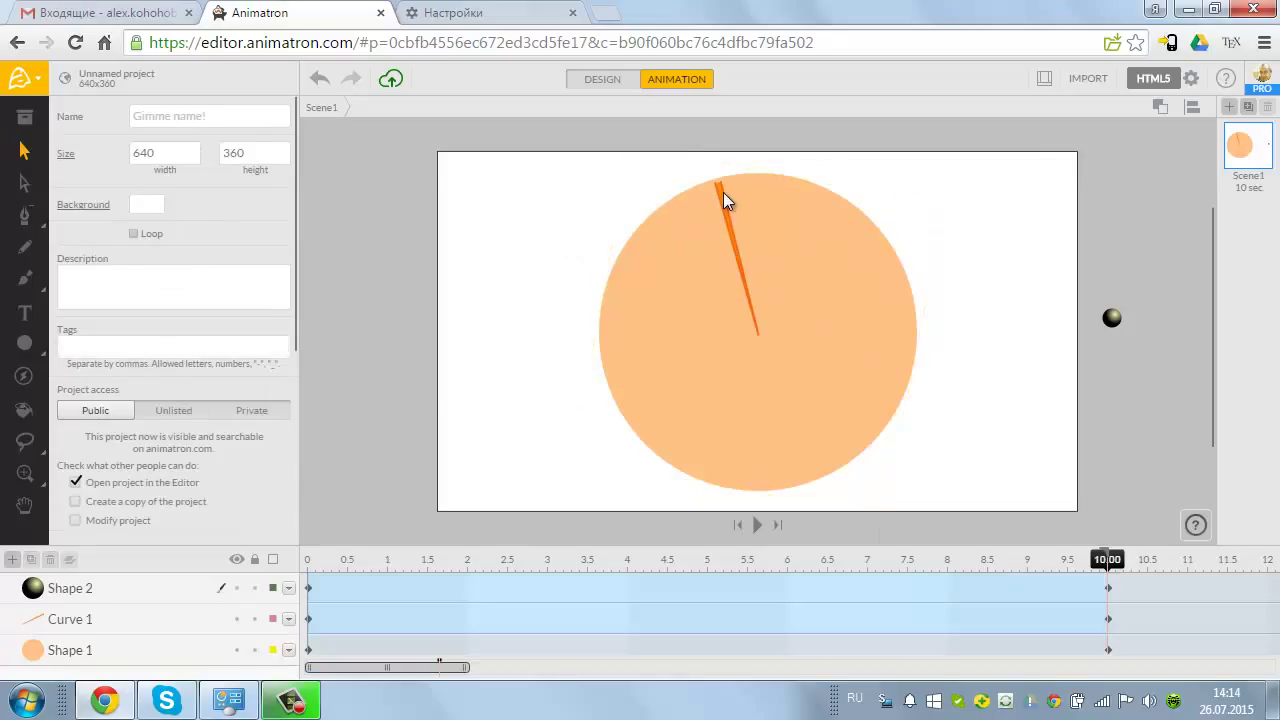
{"action": "left_click", "coordinate": [723, 192]}
{"action": "left_click", "coordinate": [674, 220], "text": "shift"}
{"action": "right_click", "coordinate": [674, 220]}
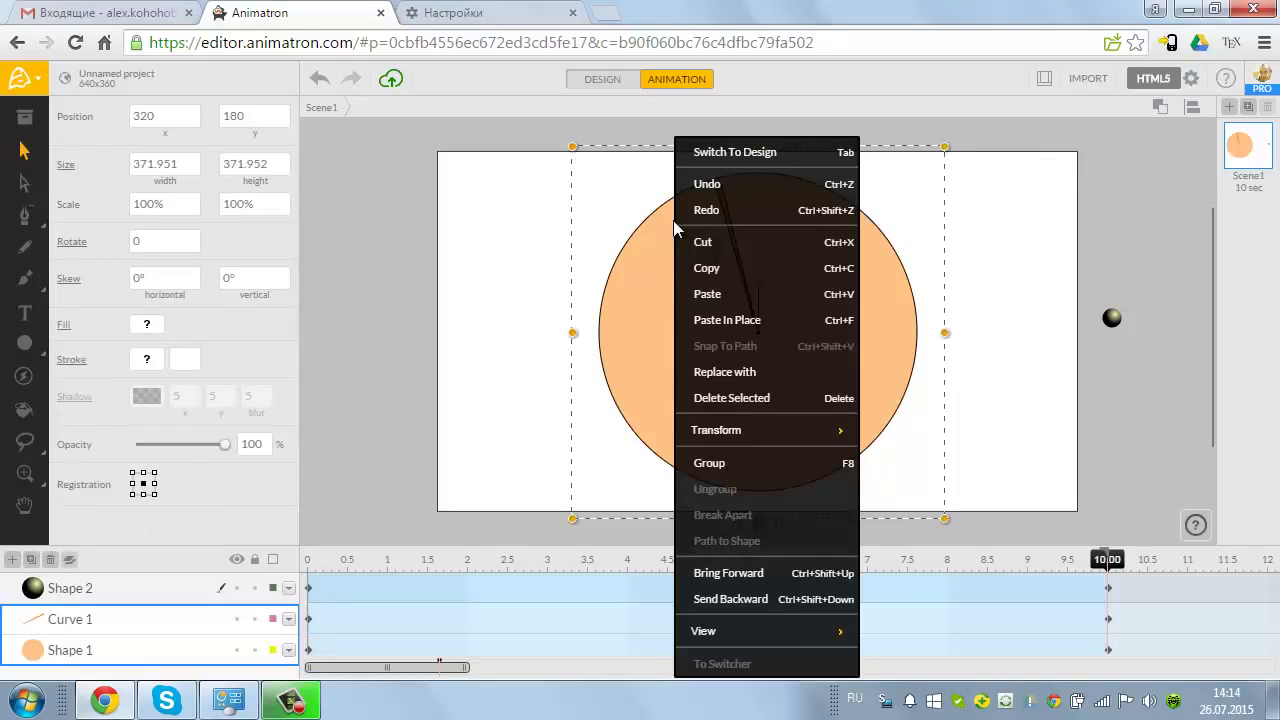
{"action": "left_click", "coordinate": [747, 468]}
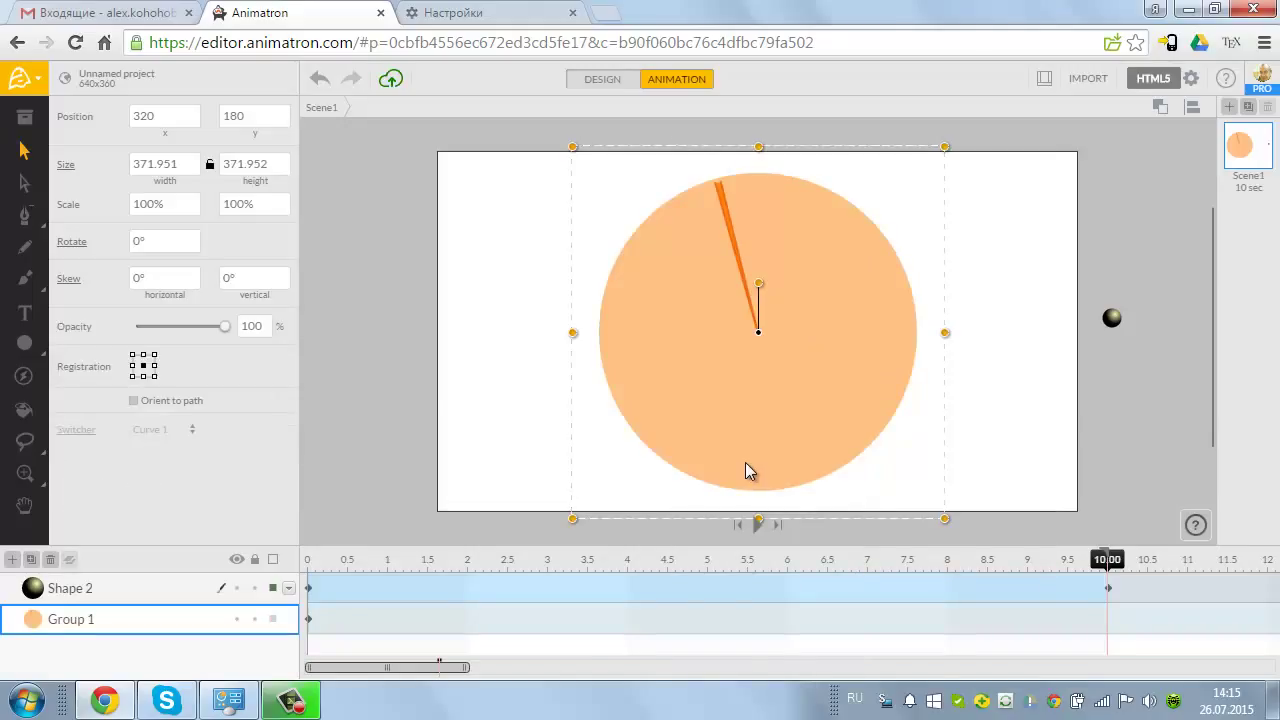
Align the black ball and the circle group to the canvas centre horizontally and vertically at 10 s, and briefly preview the animation.
{"action": "left_click", "coordinate": [1063, 335]}
{"action": "left_click", "coordinate": [1110, 320]}
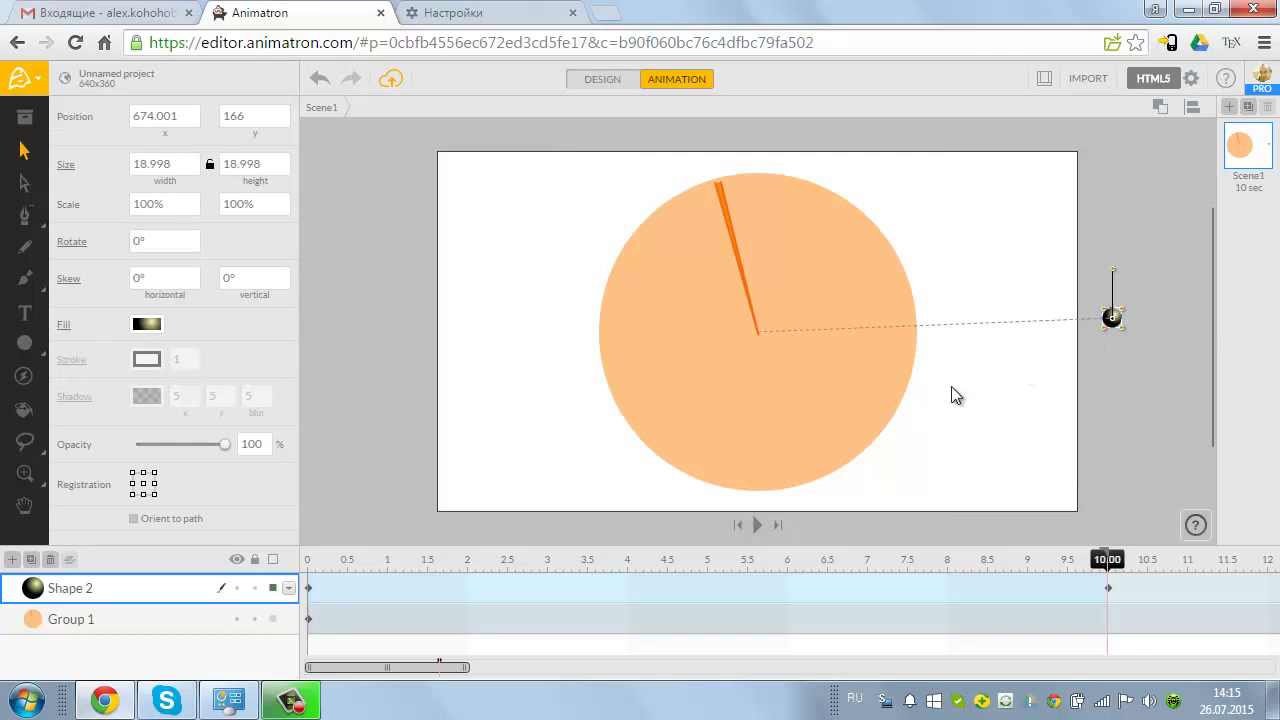
{"action": "left_click", "coordinate": [775, 393], "text": "shift"}
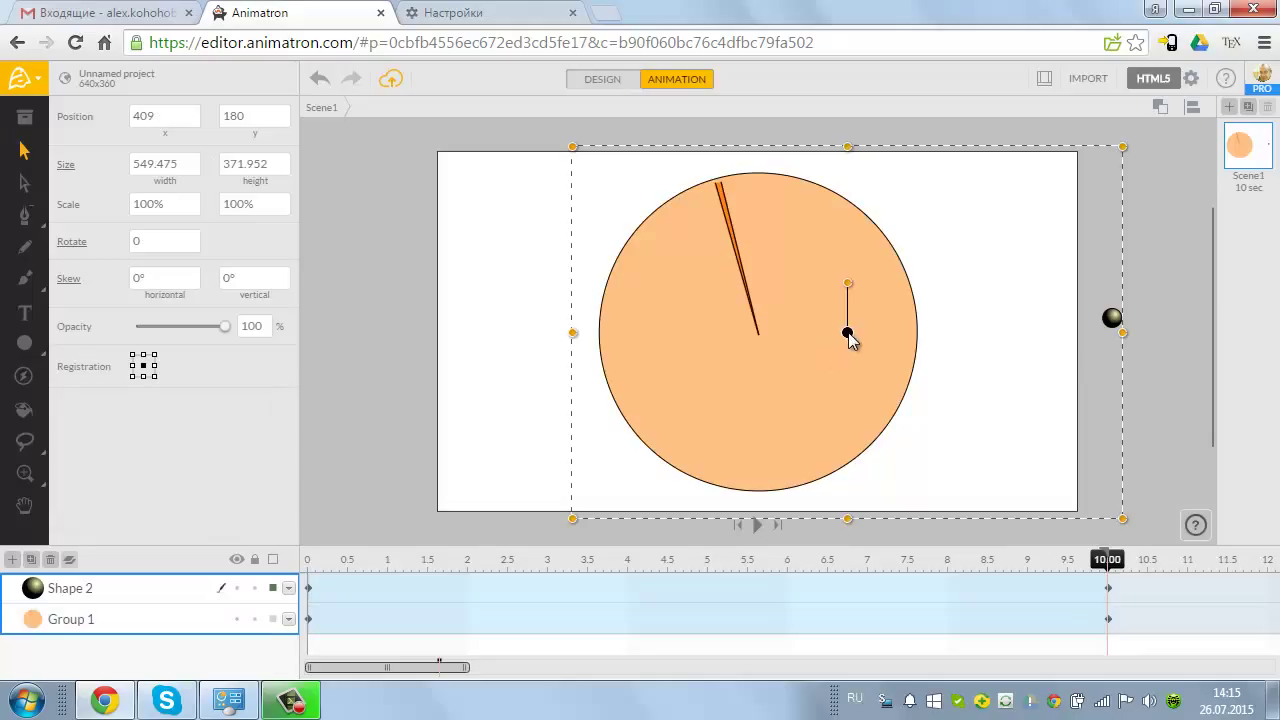
{"action": "left_click", "coordinate": [1192, 106]}
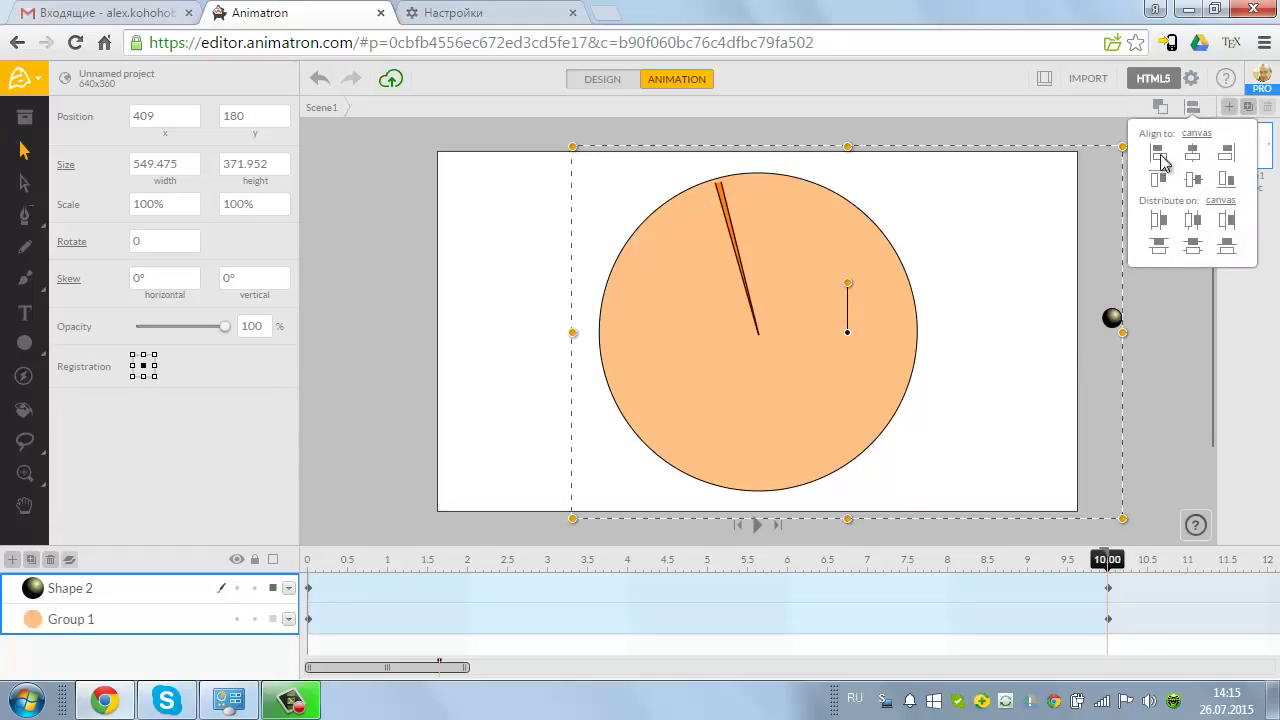
{"action": "left_click", "coordinate": [1191, 153]}
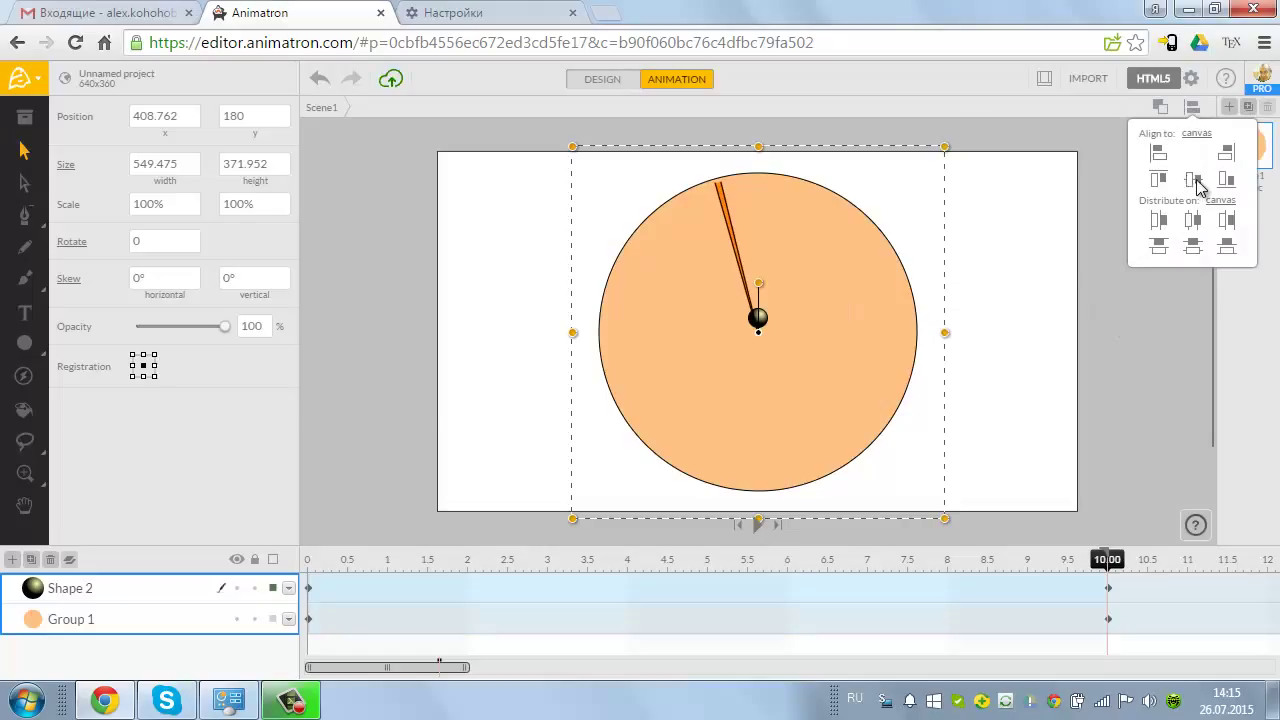
{"action": "left_click", "coordinate": [1194, 182]}
{"action": "left_click", "coordinate": [758, 525]}
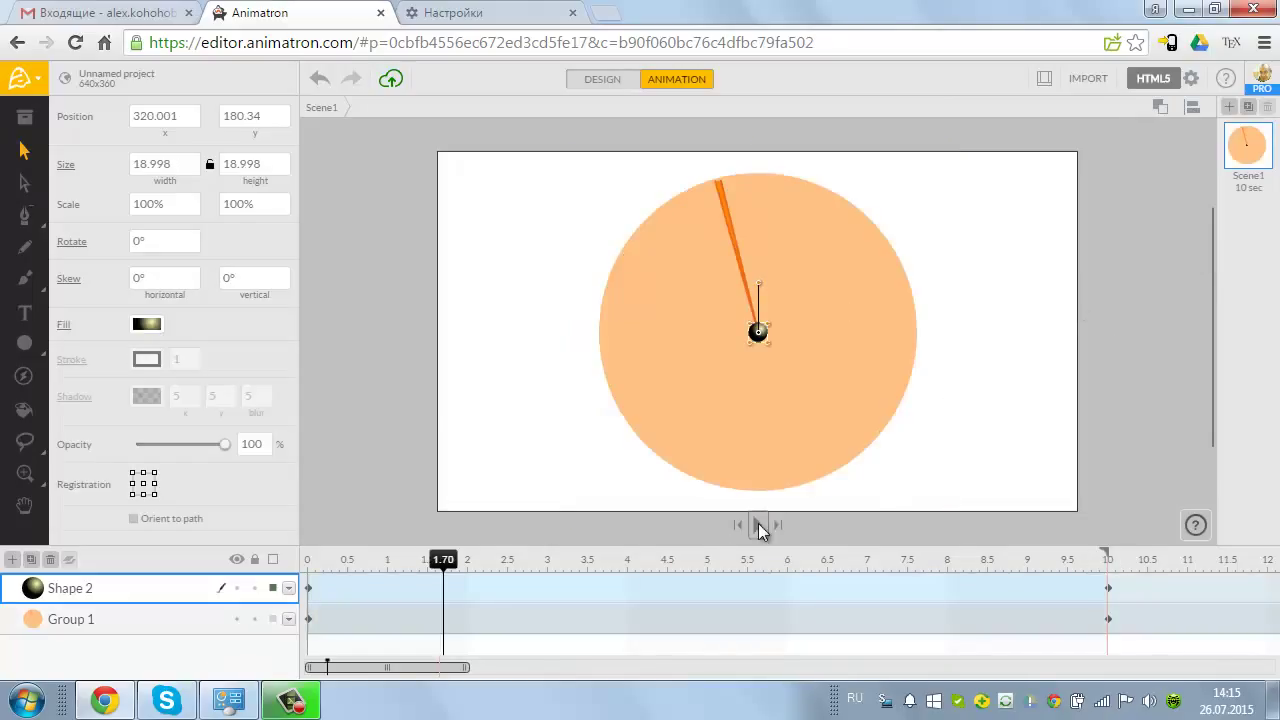
{"action": "left_click", "coordinate": [1122, 518]}
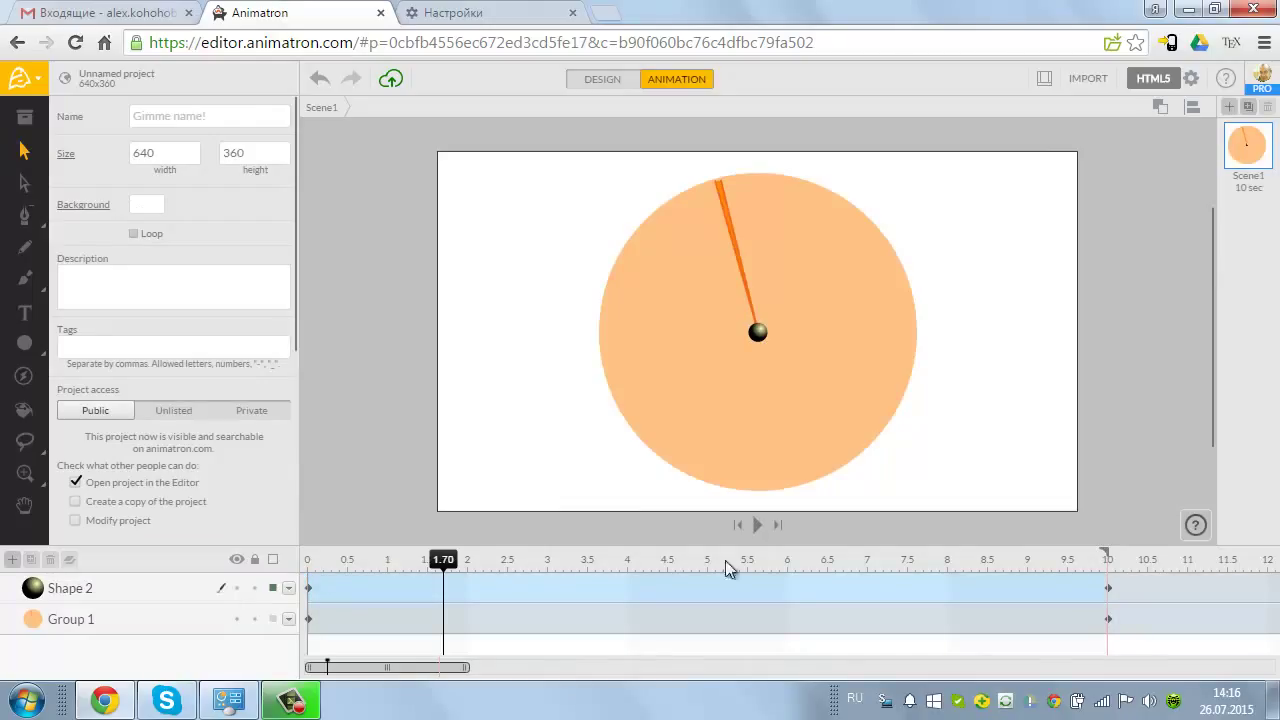
At the 10 s mark, rotate the circle group to 720° about its centre.
{"action": "left_click", "coordinate": [1109, 566]}
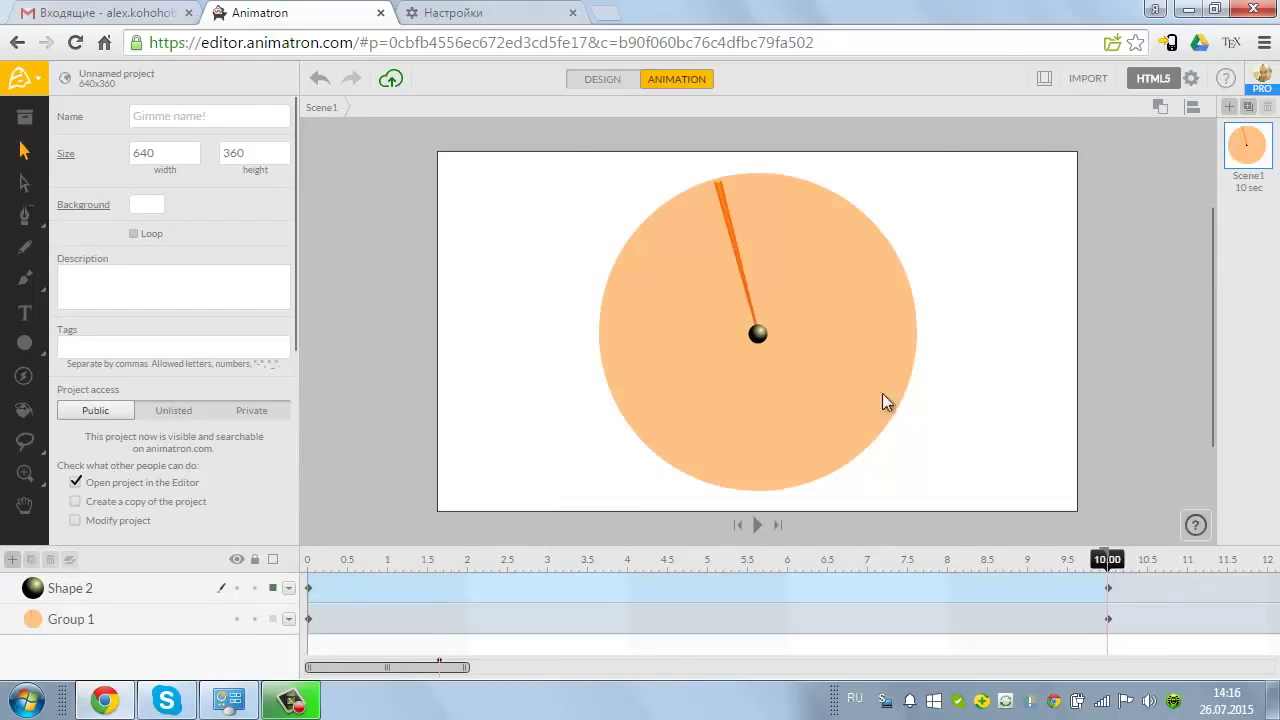
{"action": "left_click", "coordinate": [762, 253]}
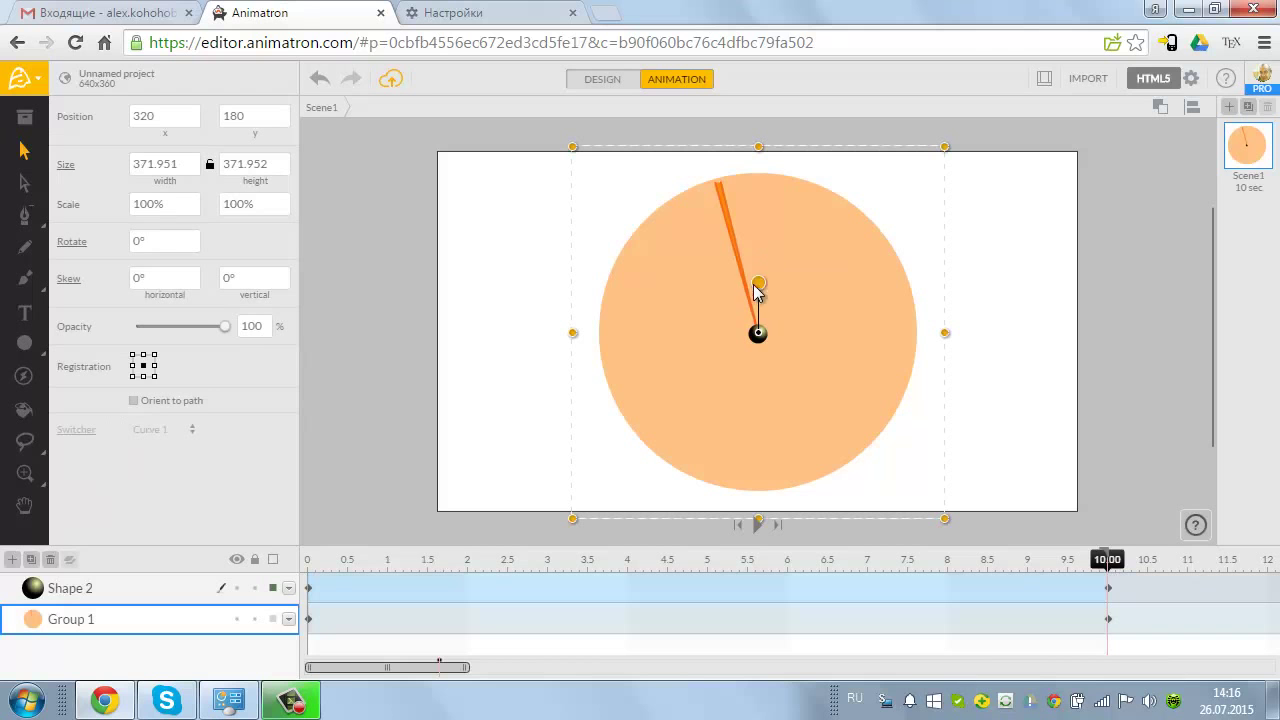
{"action": "left_click_drag", "start_coordinate": [762, 288], "coordinate": [749, 216]}
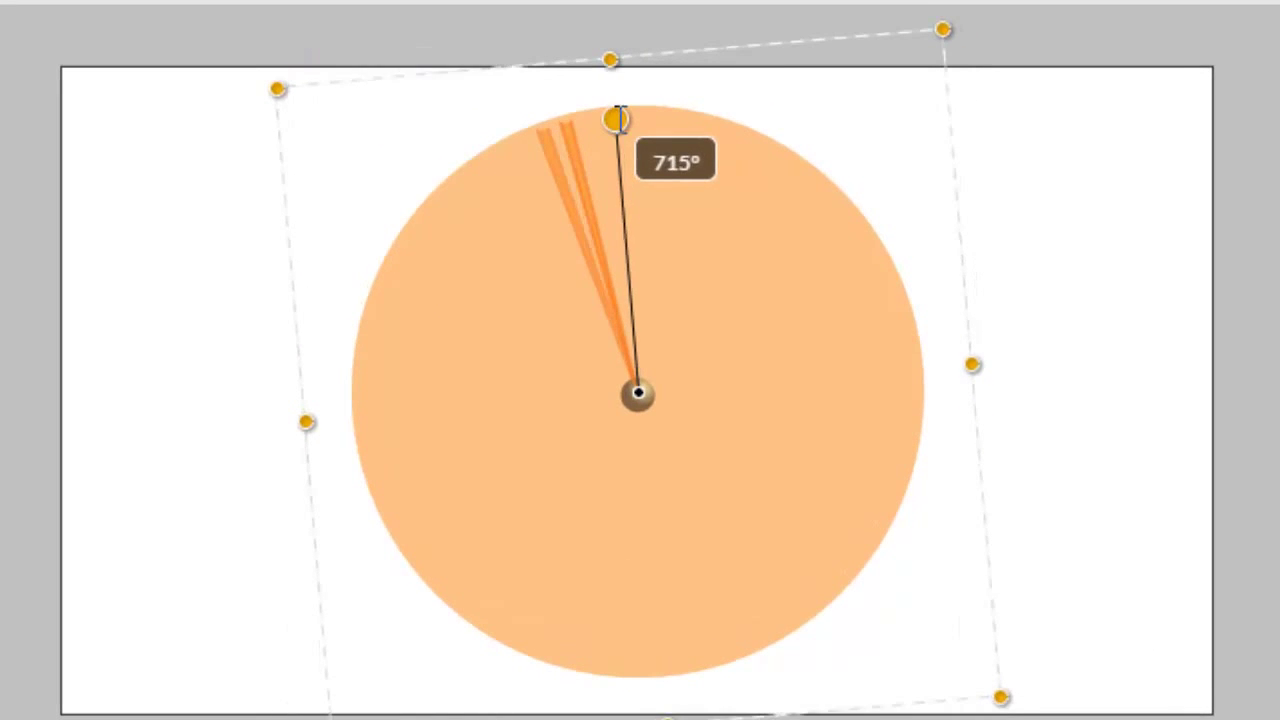
{"action": "left_click_drag", "start_coordinate": [619, 117], "coordinate": [643, 99]}
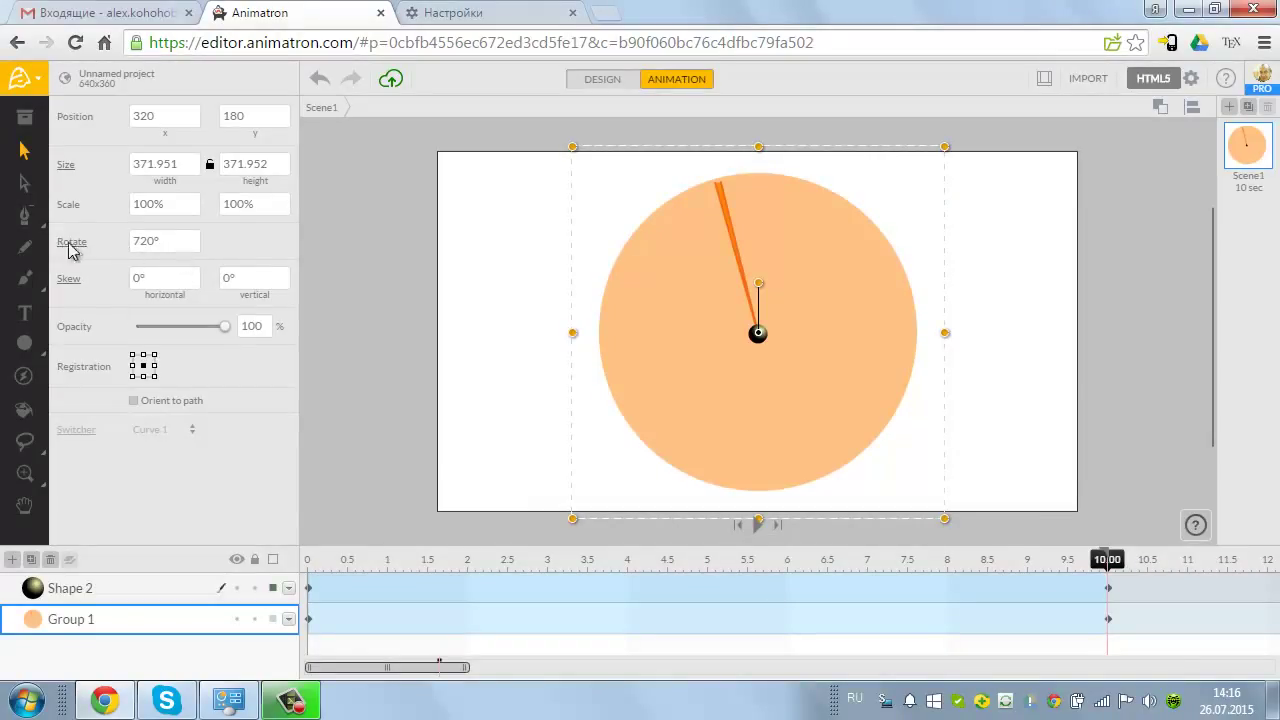
Play the animation from the beginning to check the circle group's rotation, and stop the playback.
{"action": "left_click", "coordinate": [737, 528]}
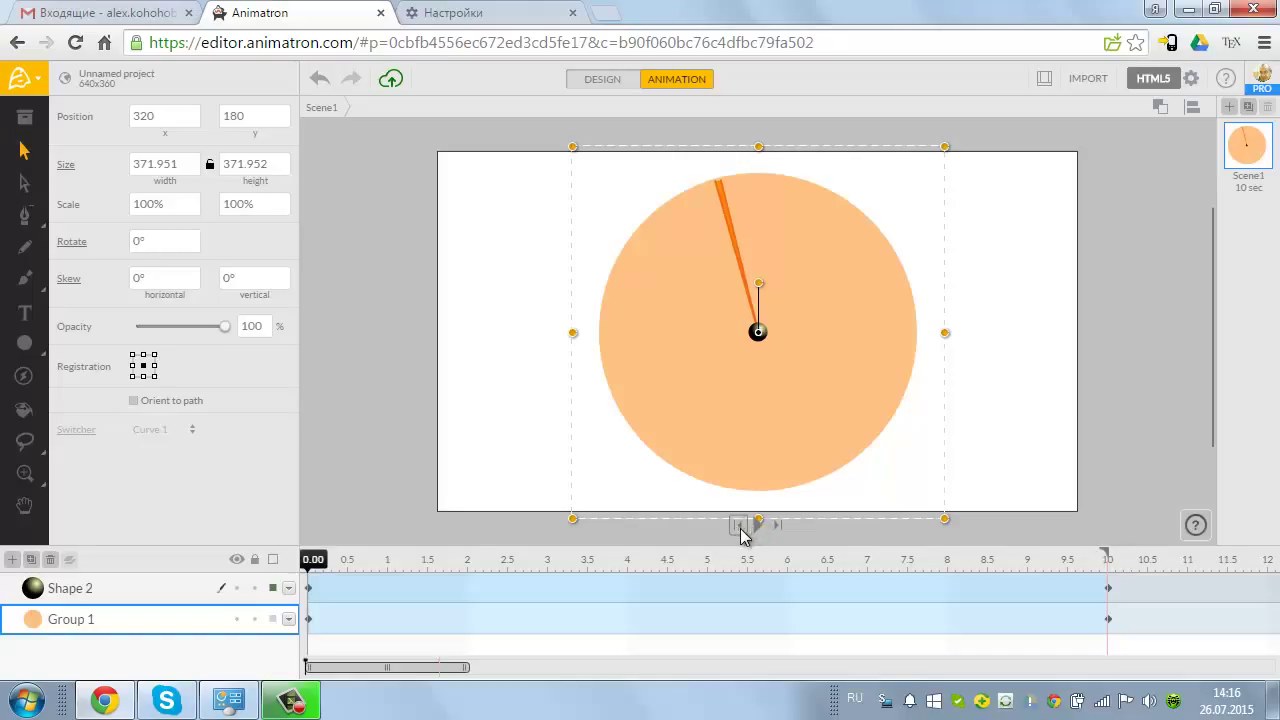
{"action": "left_click", "coordinate": [756, 528]}
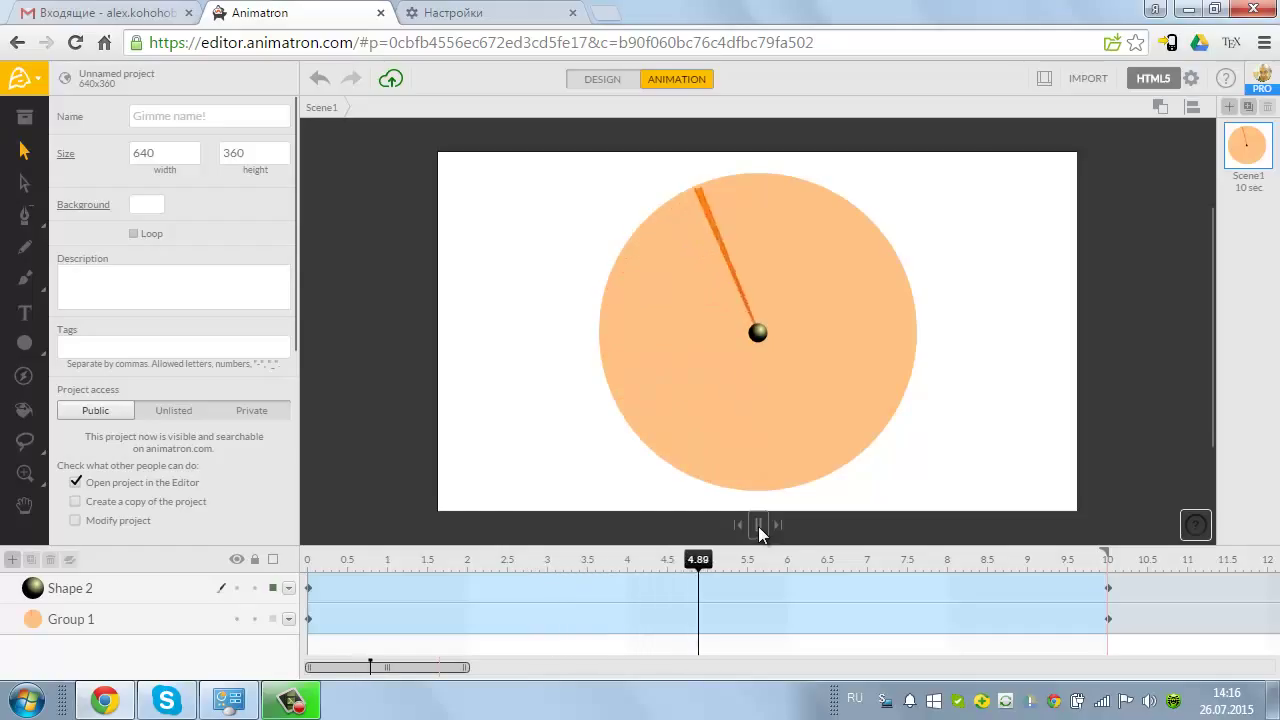
{"action": "left_click", "coordinate": [758, 526]}
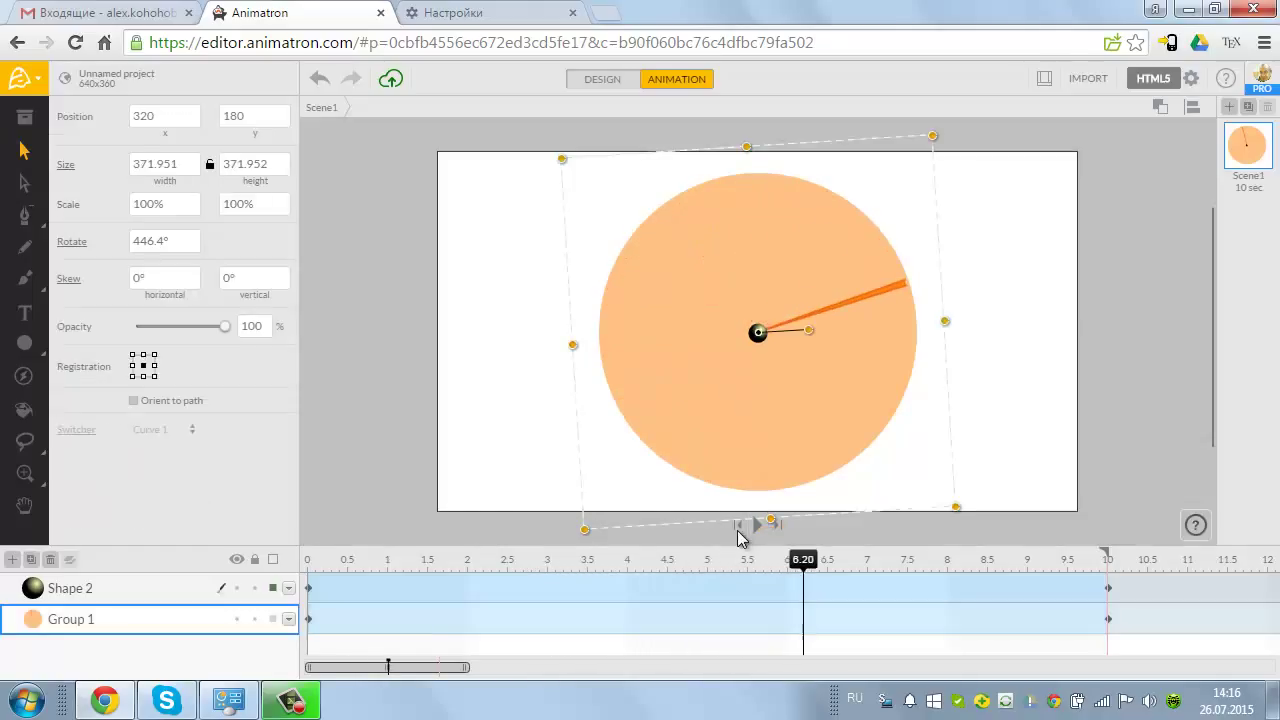
At the 10 s mark, move the black ball from the centre to the circle's edge at about x 481, y 182.
{"action": "left_click", "coordinate": [1108, 575]}
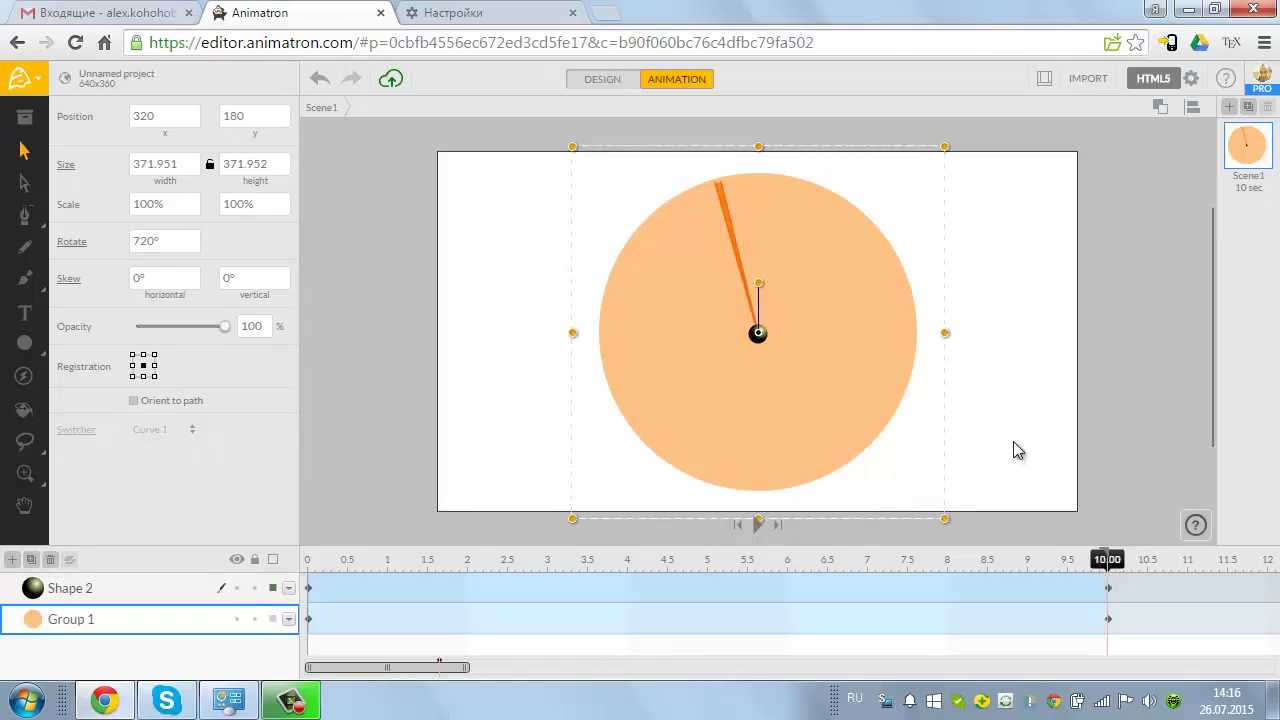
{"action": "left_click", "coordinate": [1025, 395]}
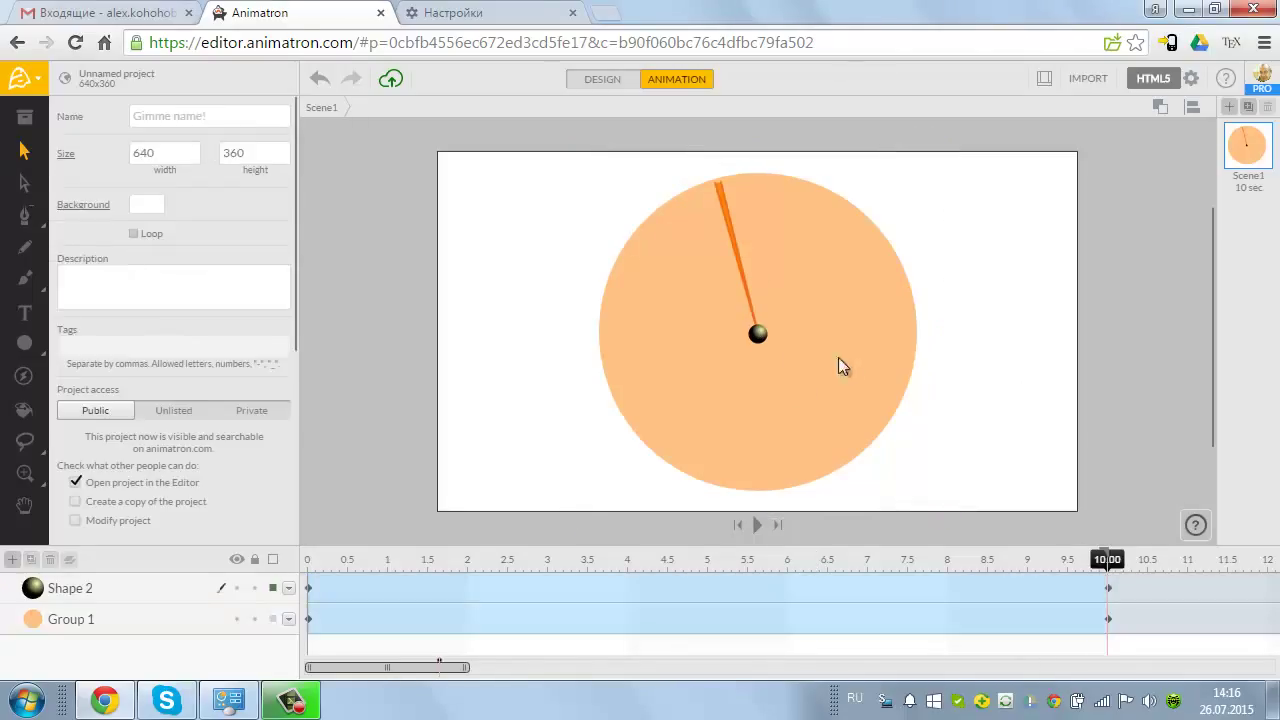
{"action": "left_click_drag", "start_coordinate": [760, 331], "coordinate": [918, 332]}
{"action": "right_click", "coordinate": [918, 332]}
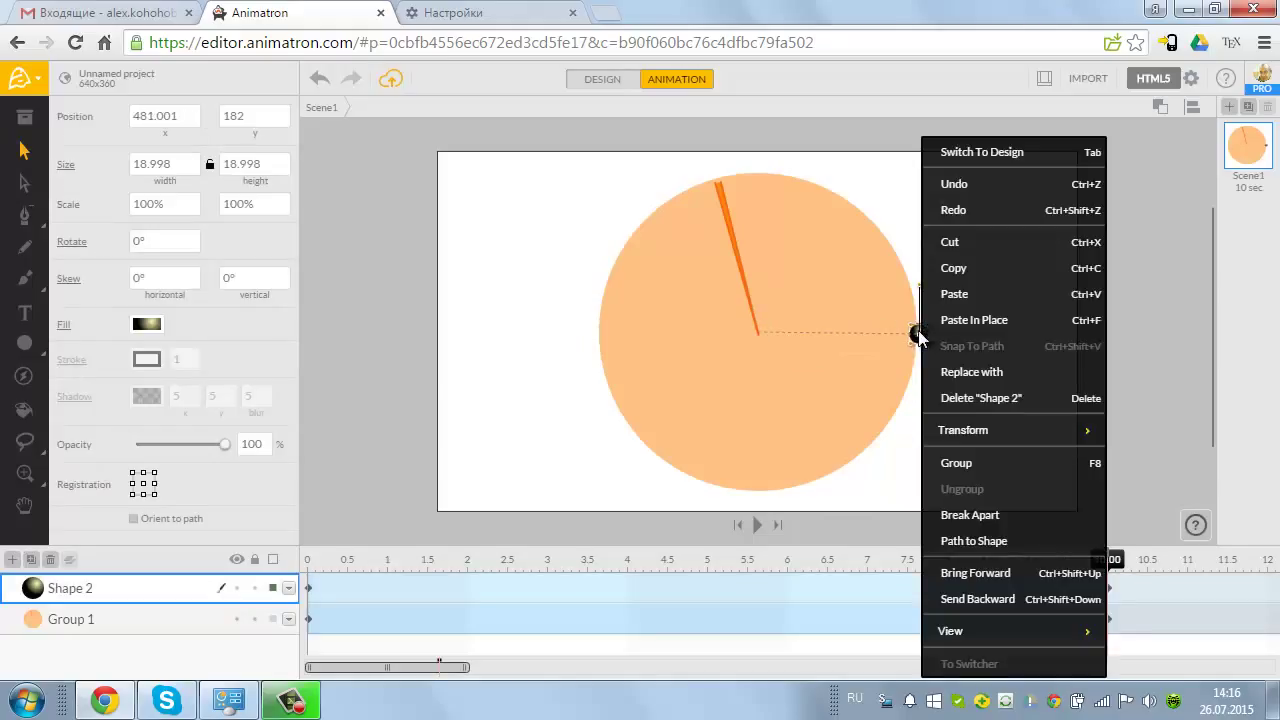
{"action": "left_click", "coordinate": [1124, 334]}
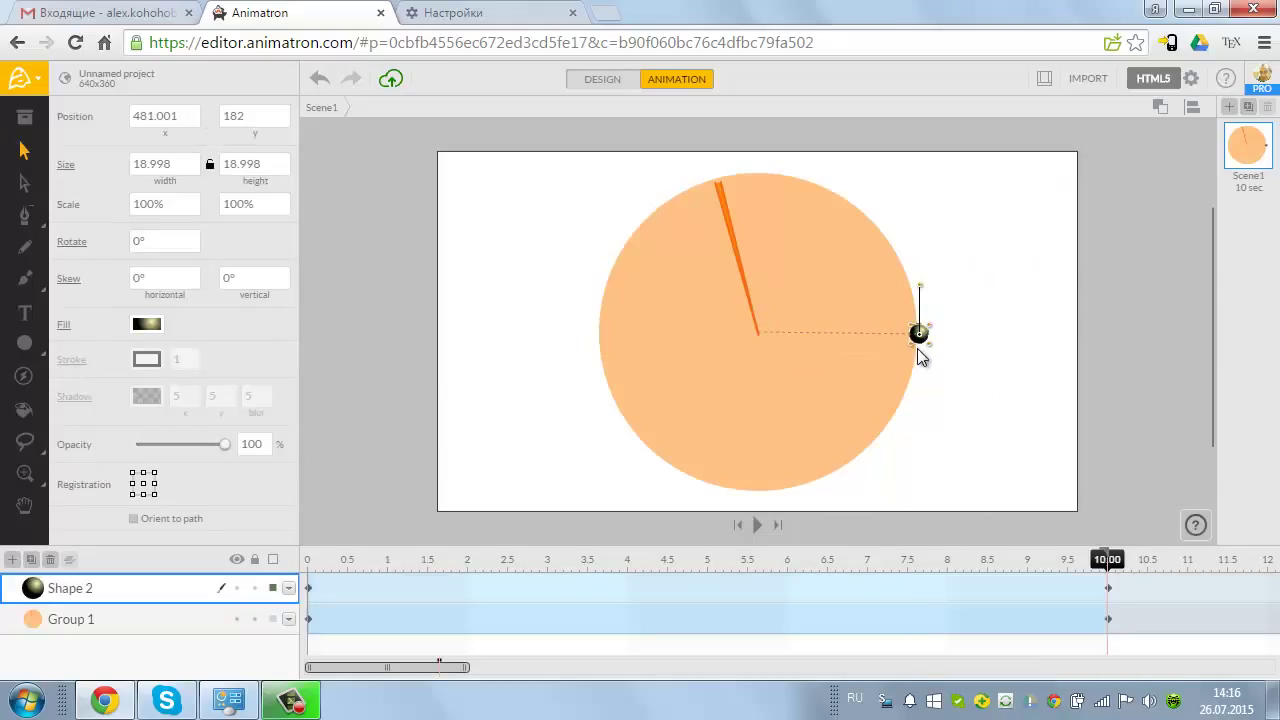
Play the animation from the beginning to check the ball moving outward over the rotating circle.
{"action": "left_click", "coordinate": [700, 530]}
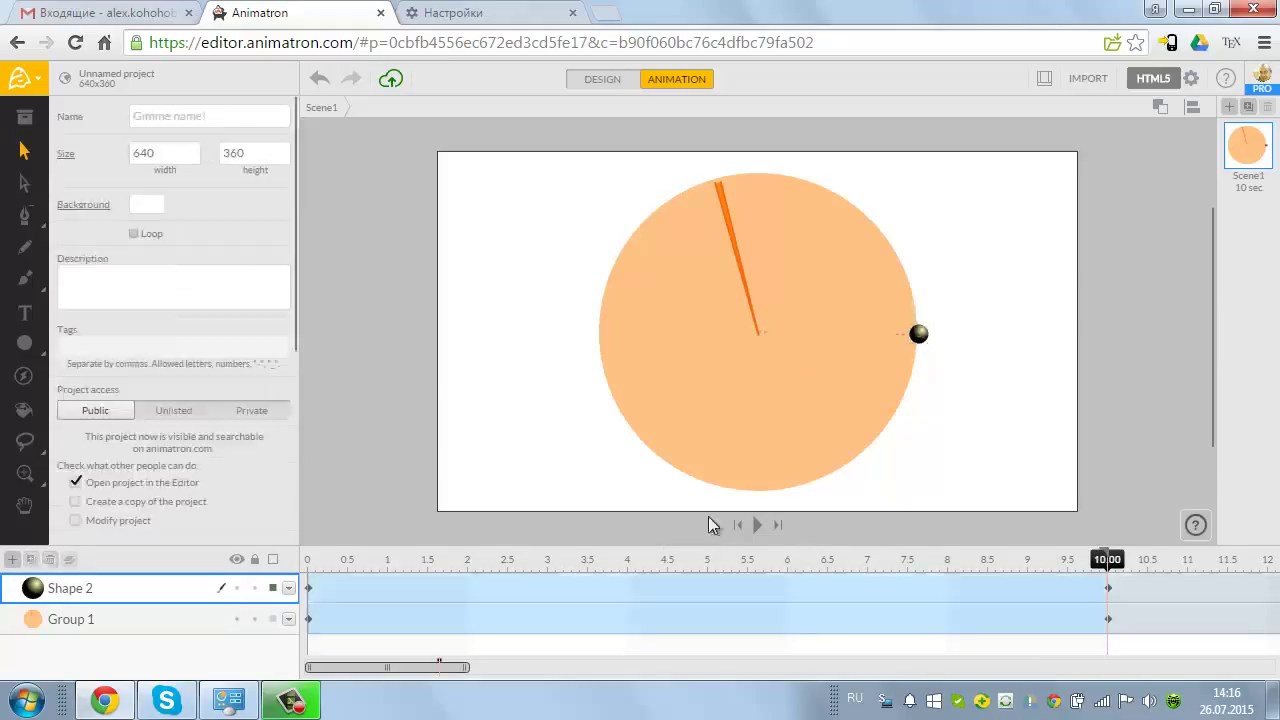
{"action": "left_click", "coordinate": [740, 525]}
{"action": "left_click", "coordinate": [759, 527]}
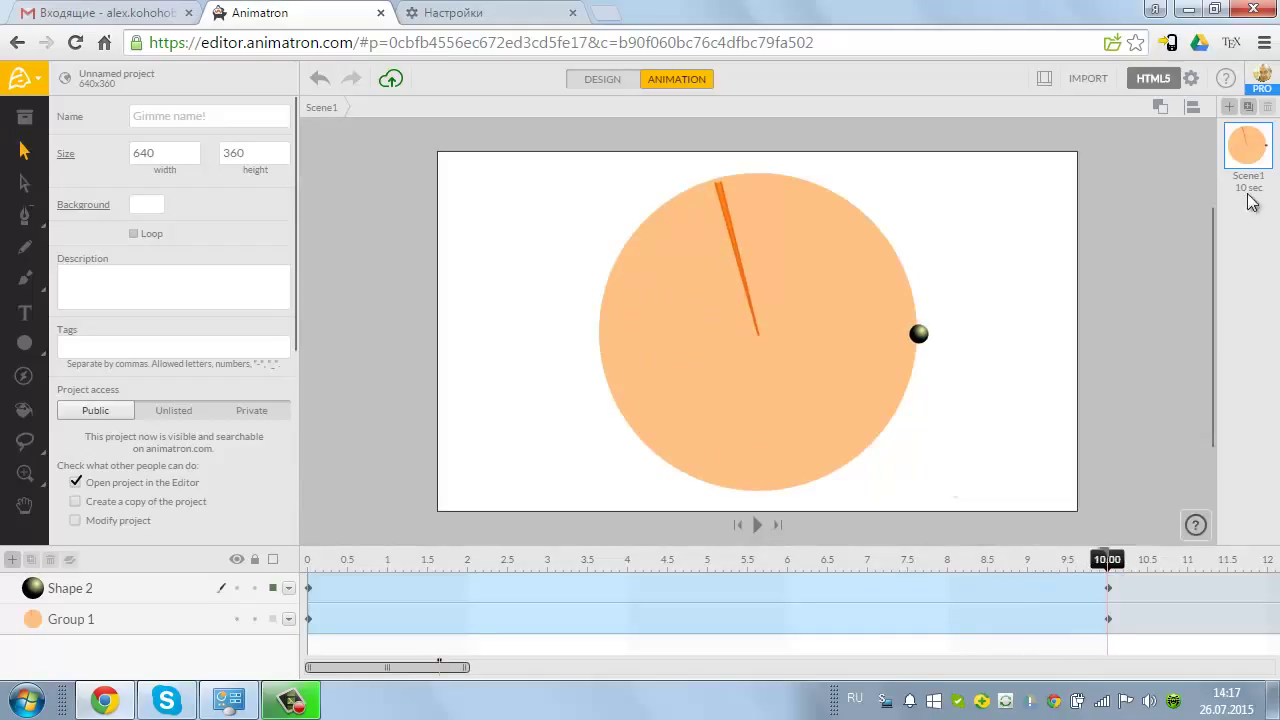
Duplicate Scene1 and group the black ball with the circle group in the copy.
{"action": "left_click", "coordinate": [1248, 107]}
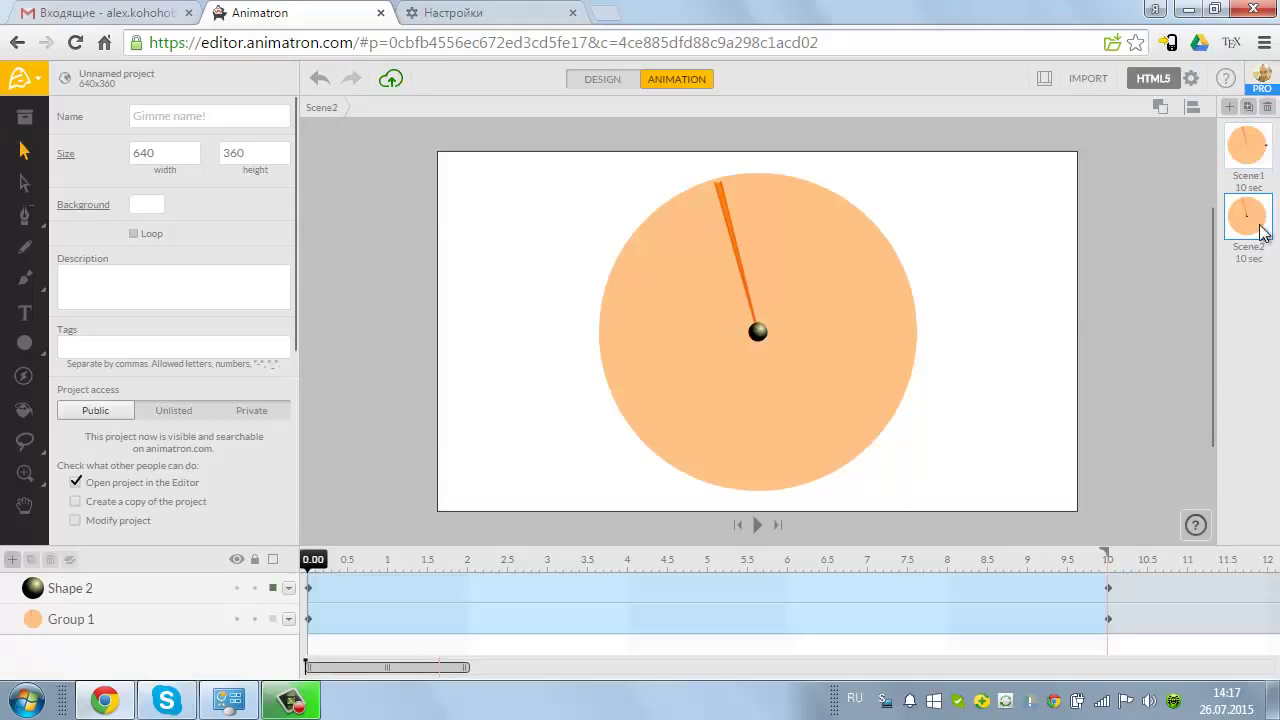
{"action": "left_click", "coordinate": [805, 411]}
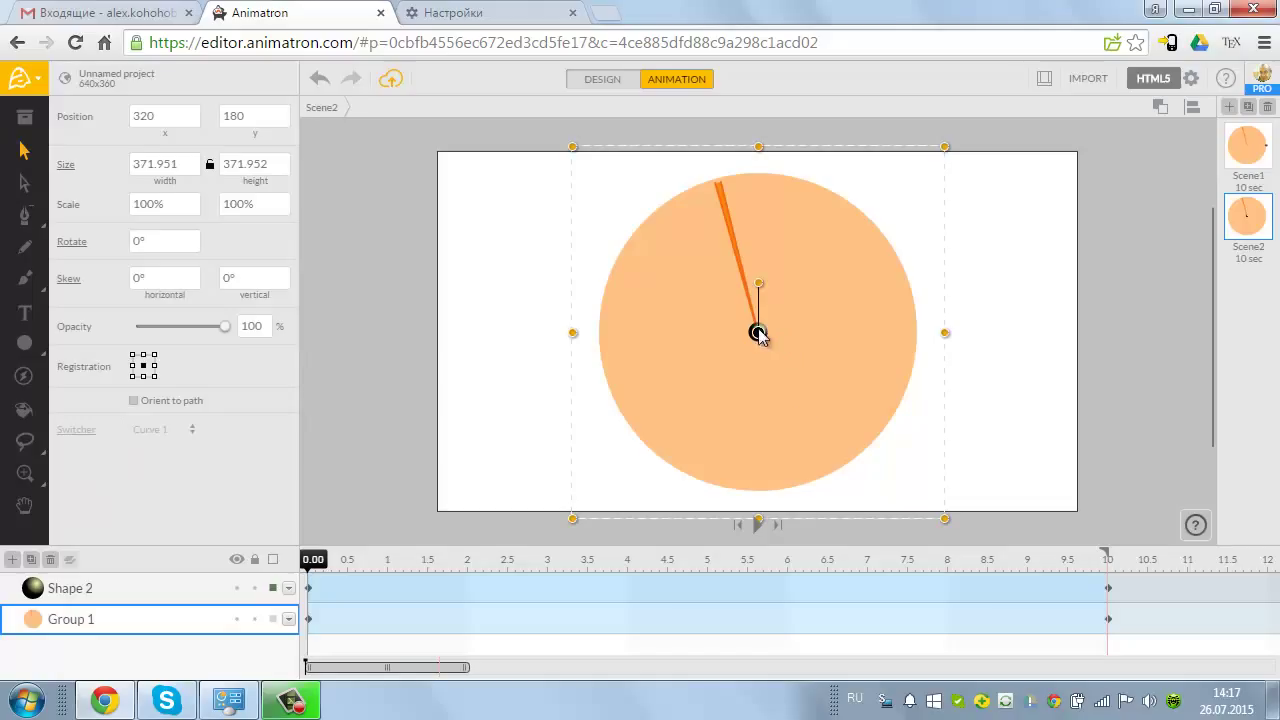
{"action": "left_click", "coordinate": [936, 313]}
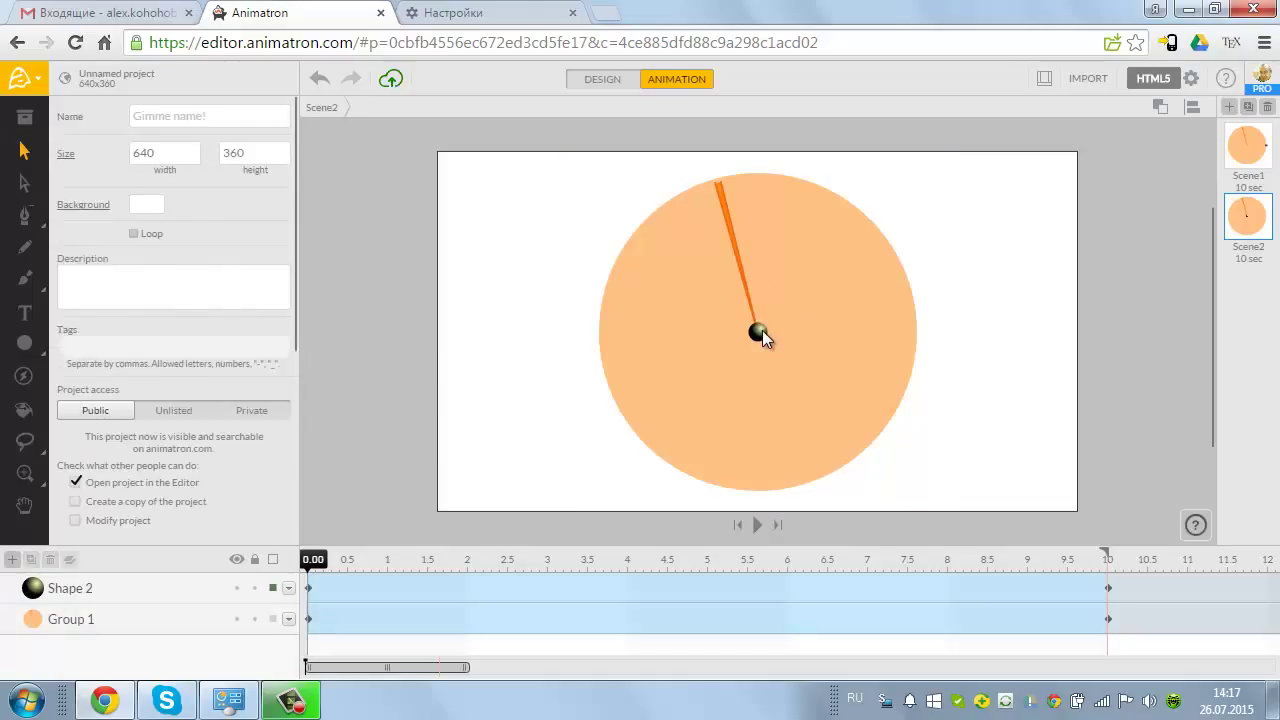
{"action": "left_click", "coordinate": [759, 333]}
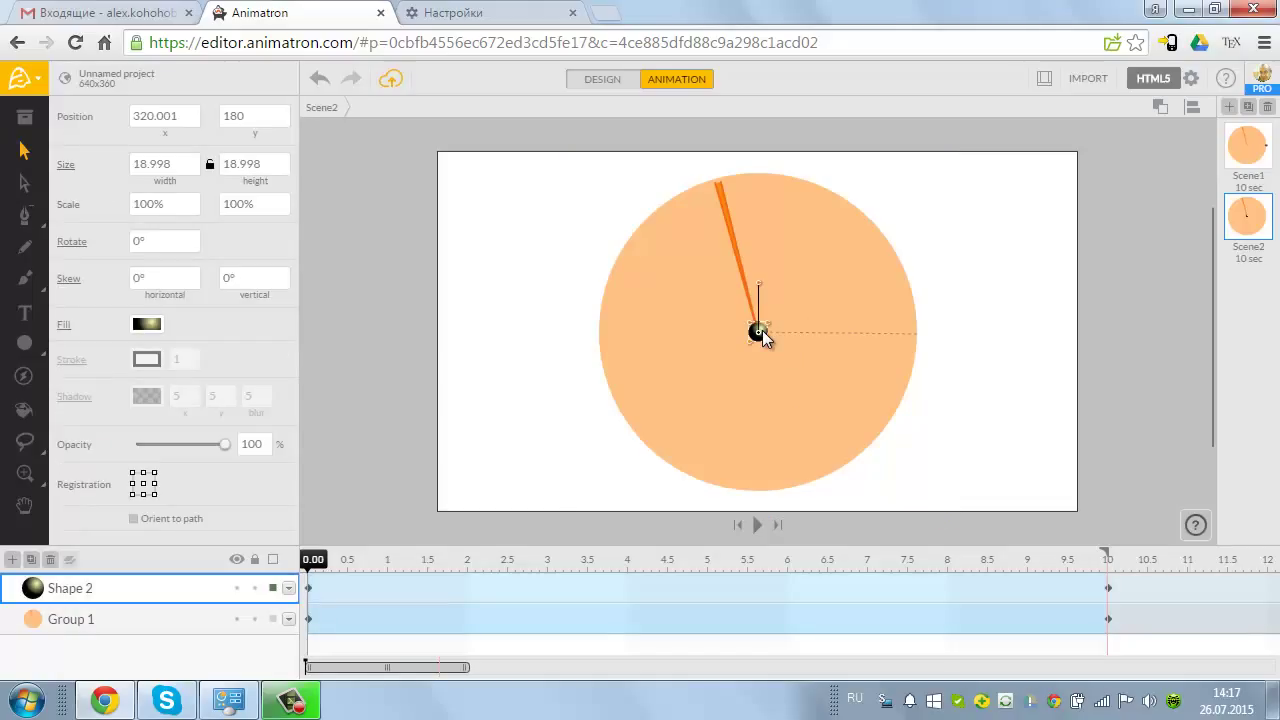
{"action": "left_click", "coordinate": [808, 379], "text": "shift"}
{"action": "right_click", "coordinate": [808, 379]}
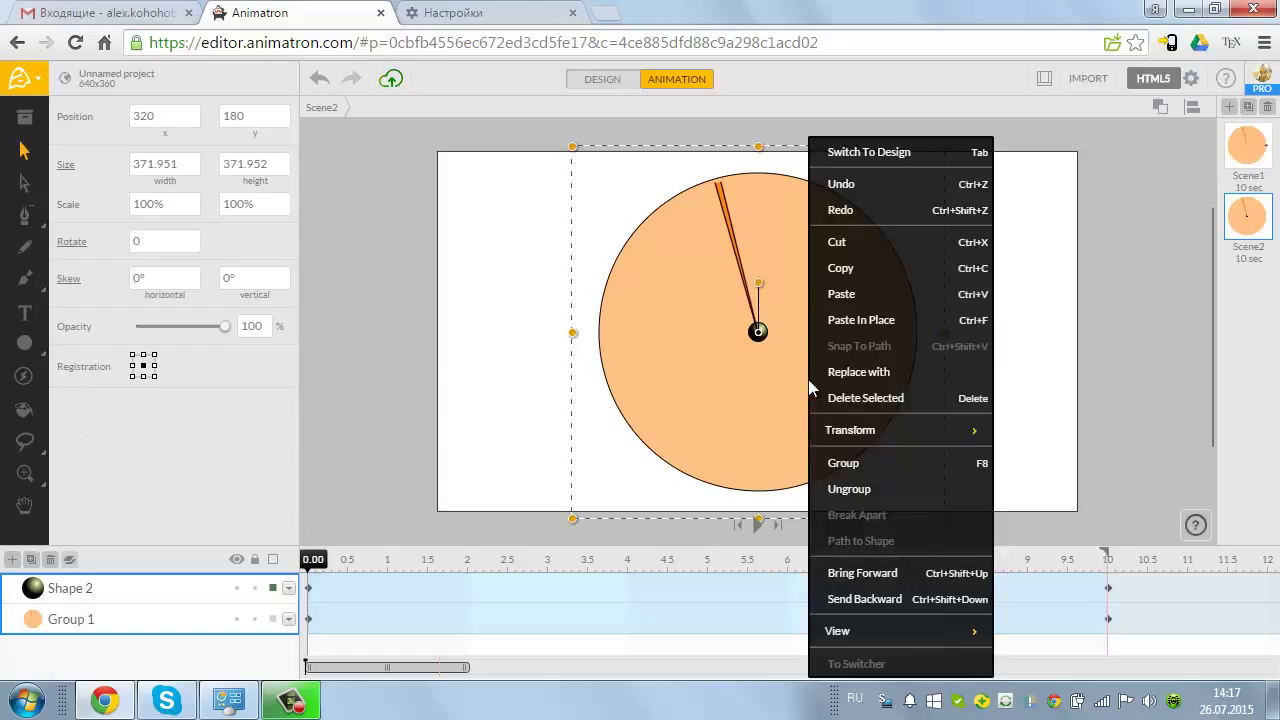
{"action": "left_click", "coordinate": [845, 464]}
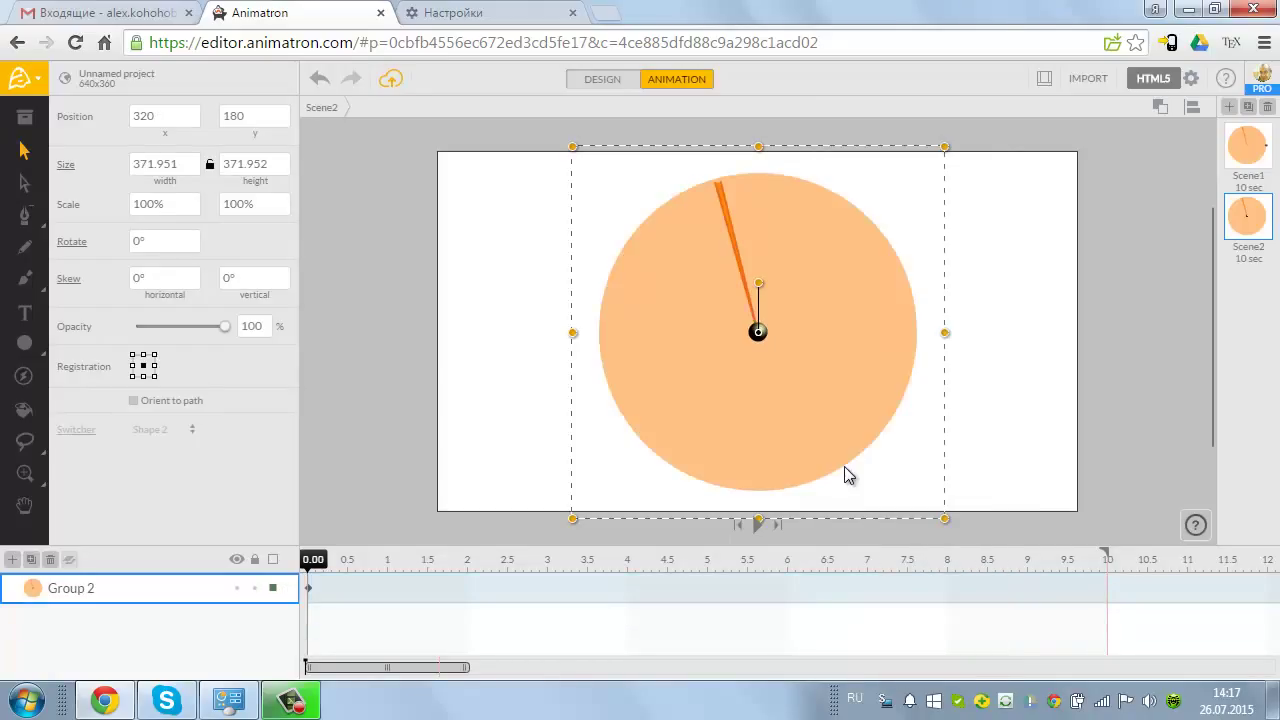
Play the grouped animation in Scene2 and stop it at about 5.5 s.
{"action": "left_click", "coordinate": [756, 529]}
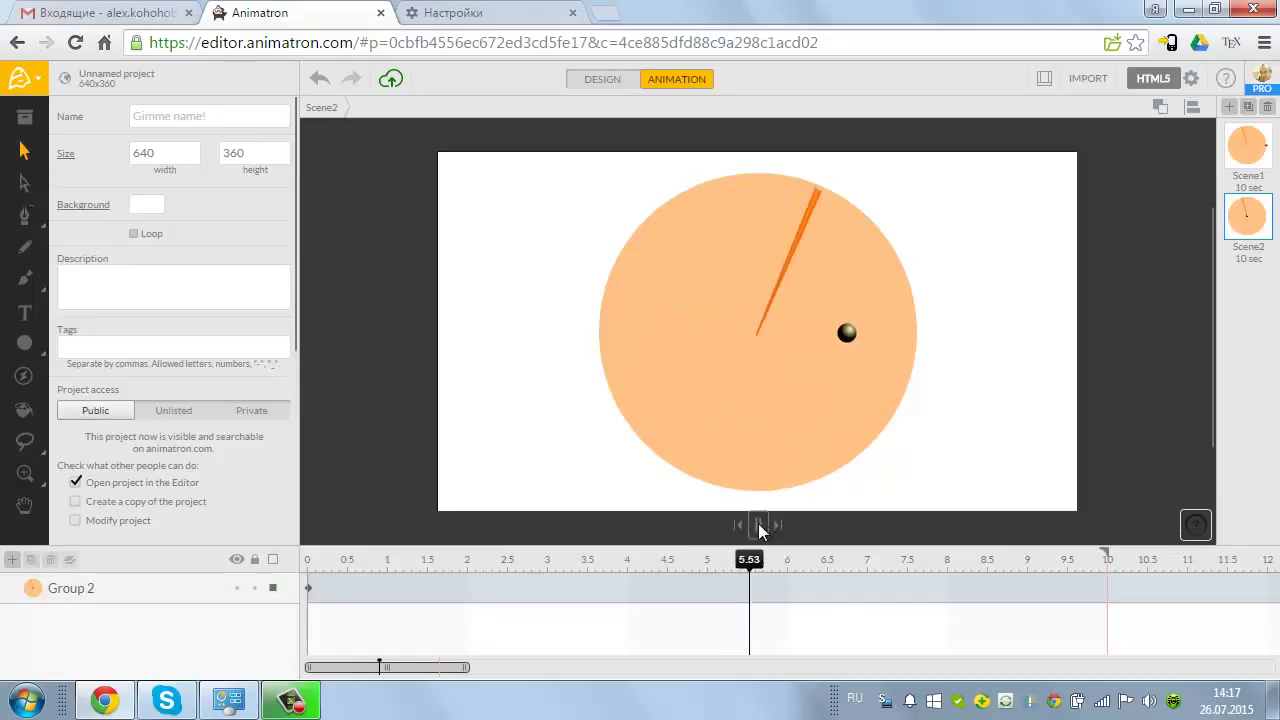
{"action": "left_click", "coordinate": [760, 526]}
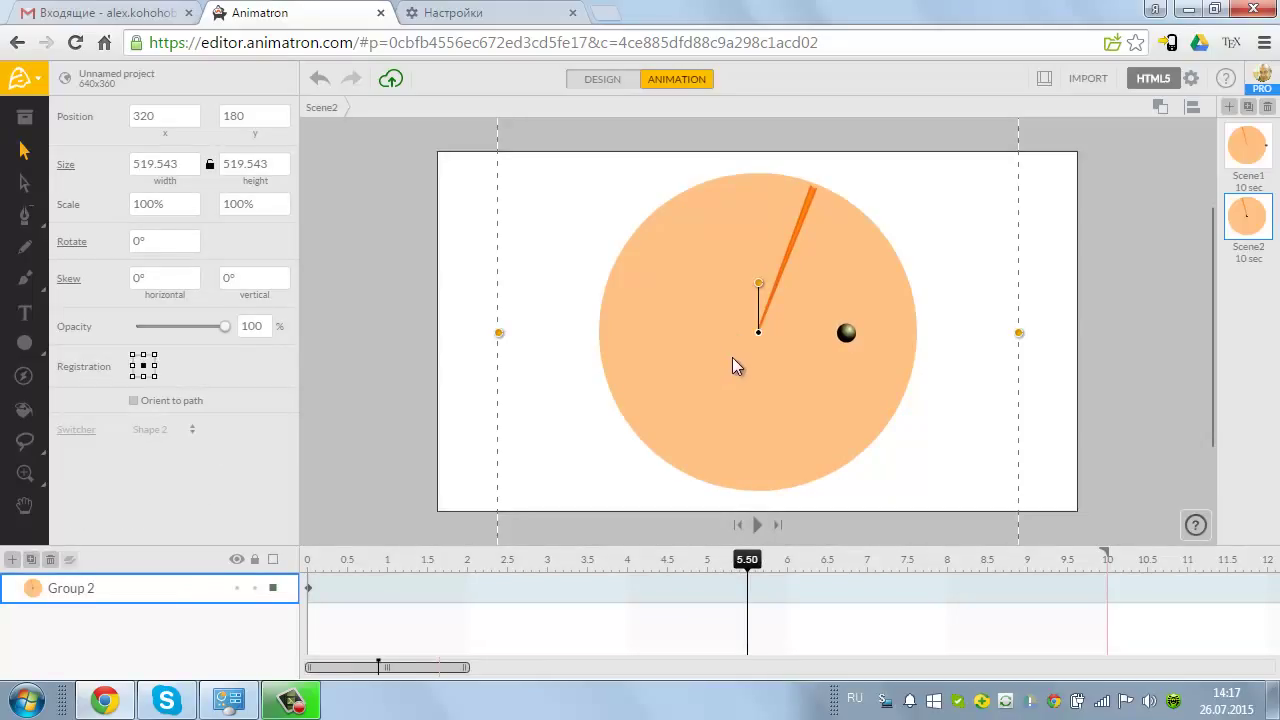
Try moving the group to about x 27, y 326 at the 10 s mark and play the motion from the beginning.
{"action": "left_click", "coordinate": [1108, 575]}
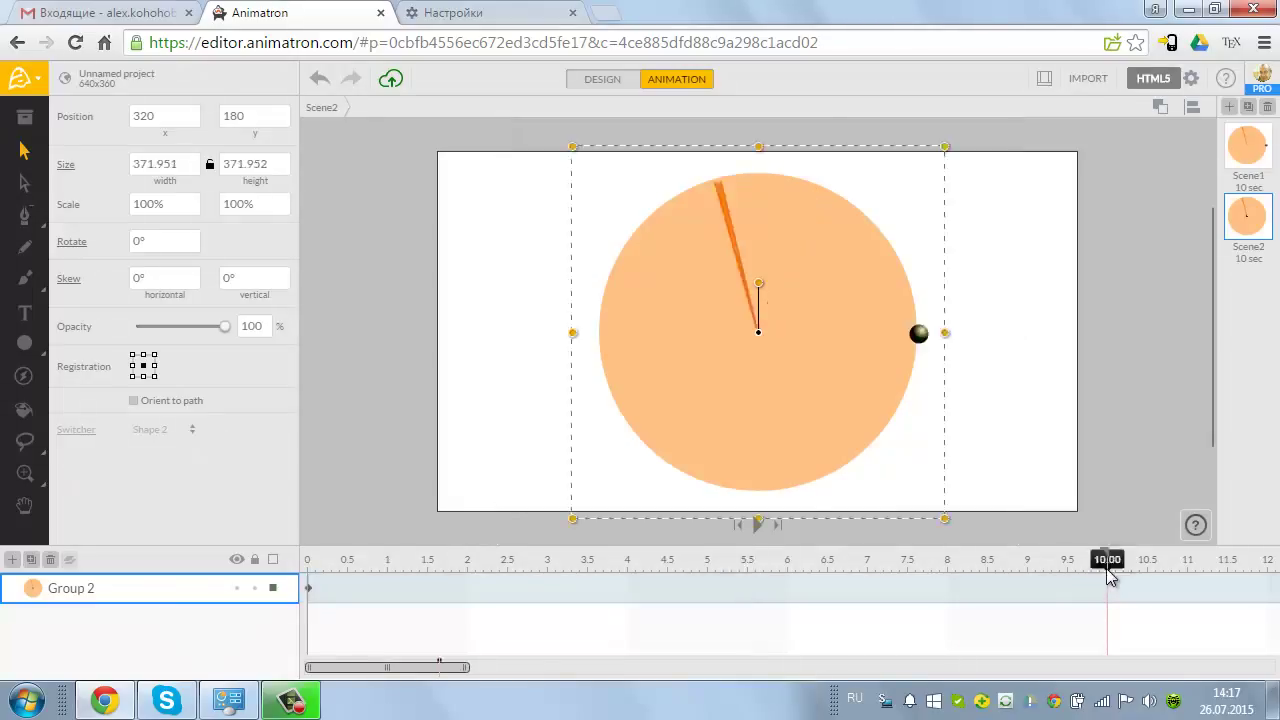
{"action": "left_click_drag", "start_coordinate": [745, 360], "coordinate": [449, 497]}
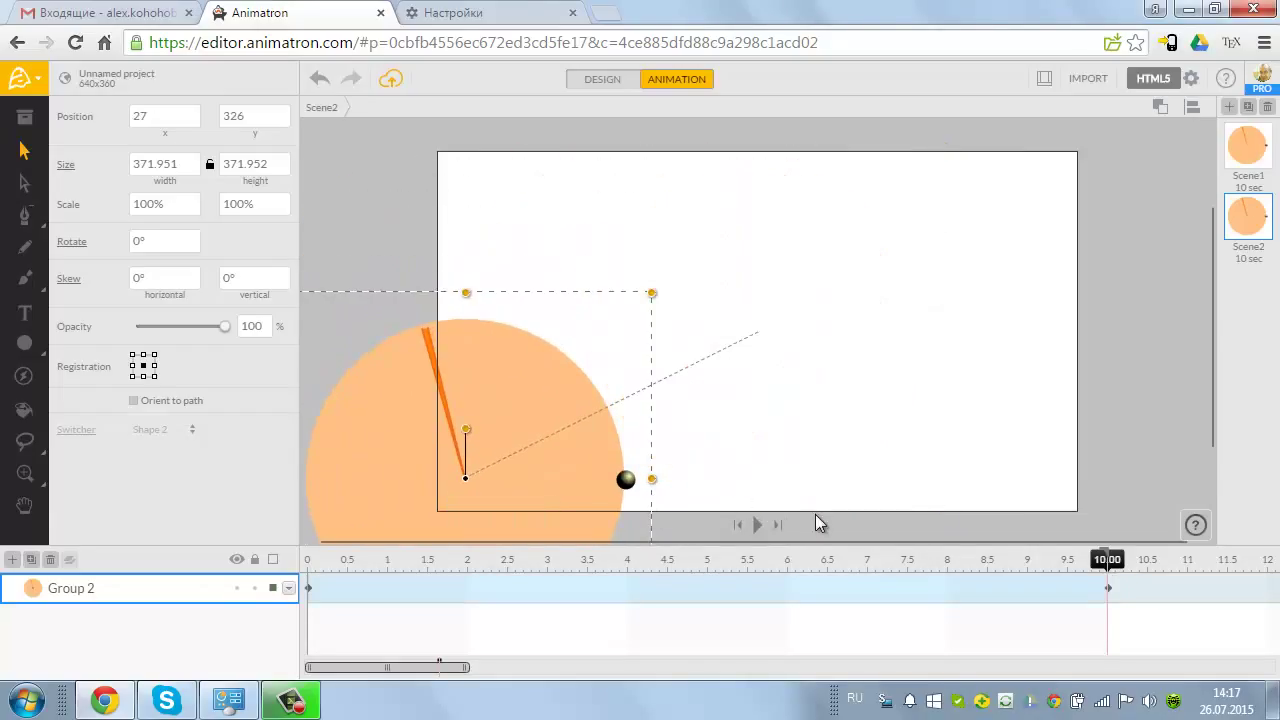
{"action": "left_click", "coordinate": [738, 526]}
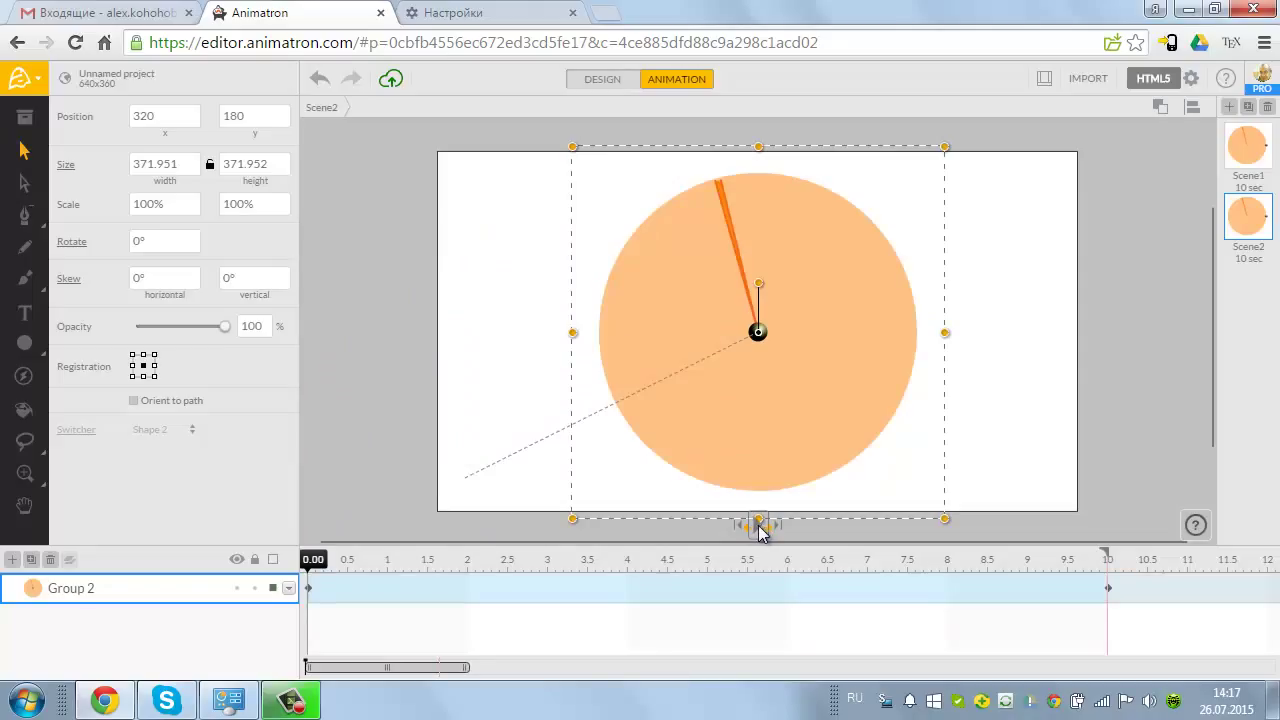
{"action": "left_click", "coordinate": [759, 530]}
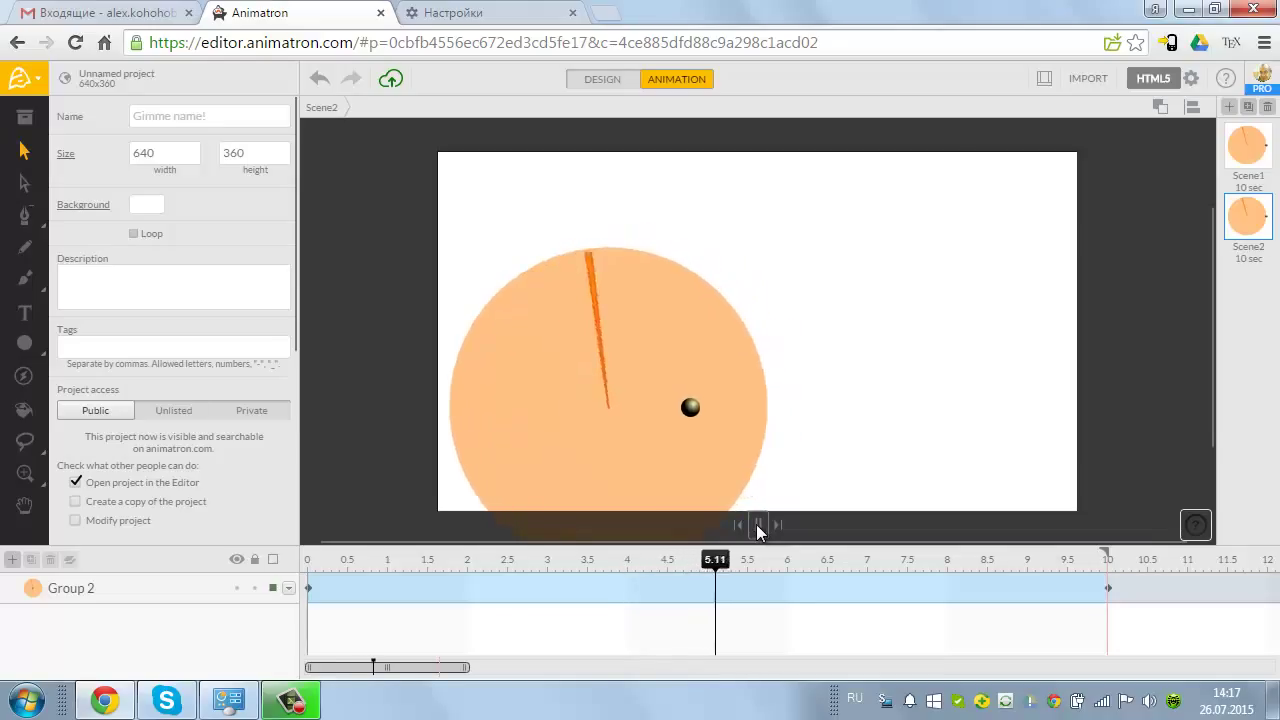
{"action": "left_click", "coordinate": [759, 528]}
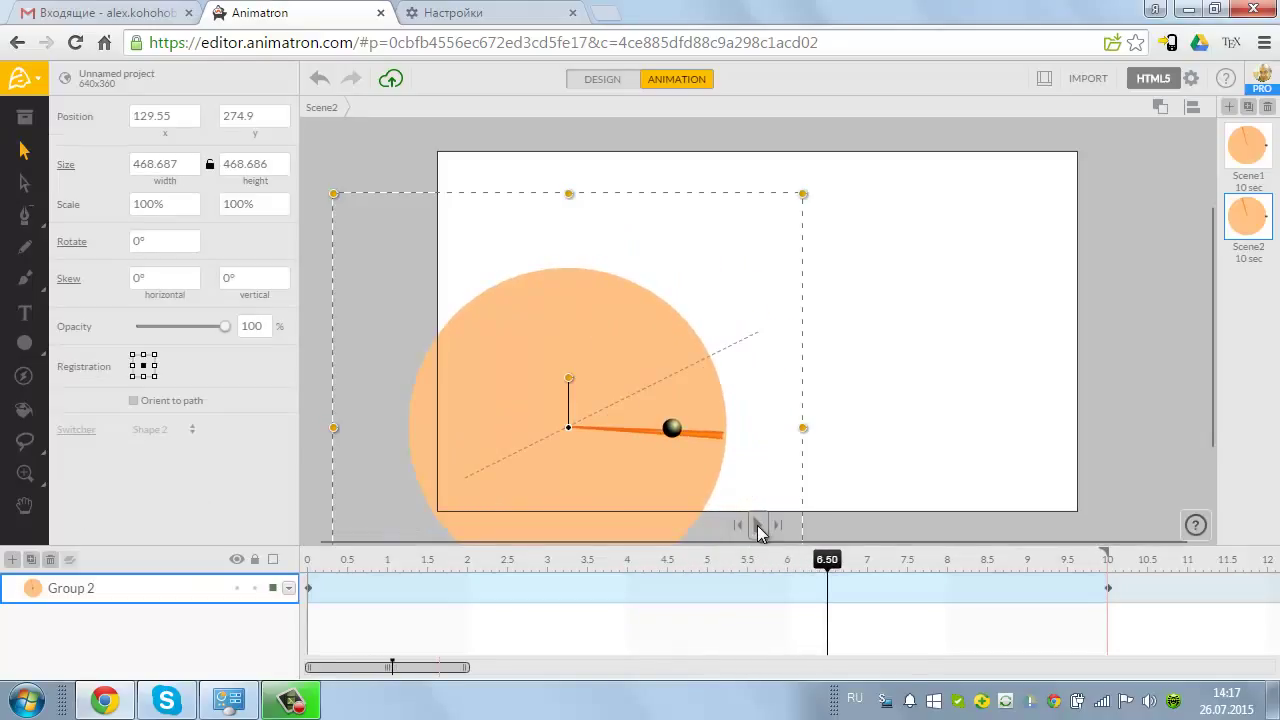
Undo the group's move at the 10 s mark and deselect everything.
{"action": "key", "text": "ctrl+z"}
{"action": "left_click", "coordinate": [1050, 423]}
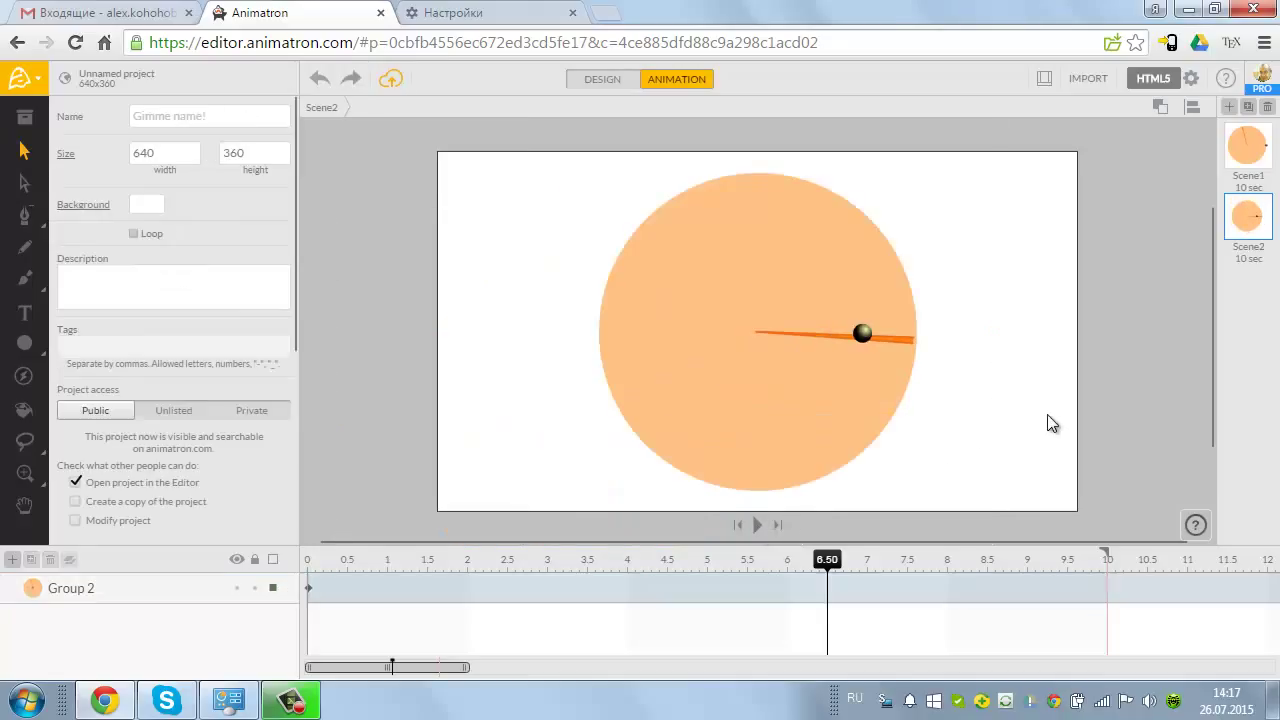
At the 10 s mark, rotate the ball-and-circle group to -720°.
{"action": "left_click", "coordinate": [1108, 575]}
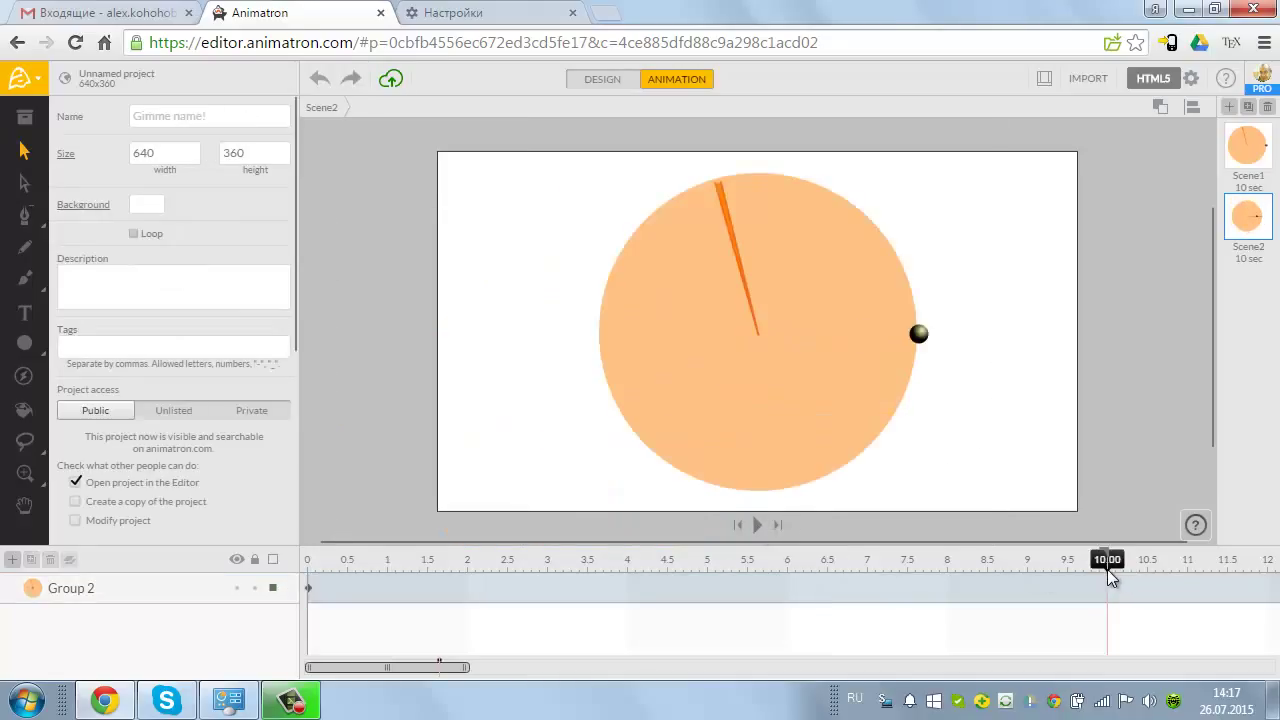
{"action": "left_click", "coordinate": [779, 331]}
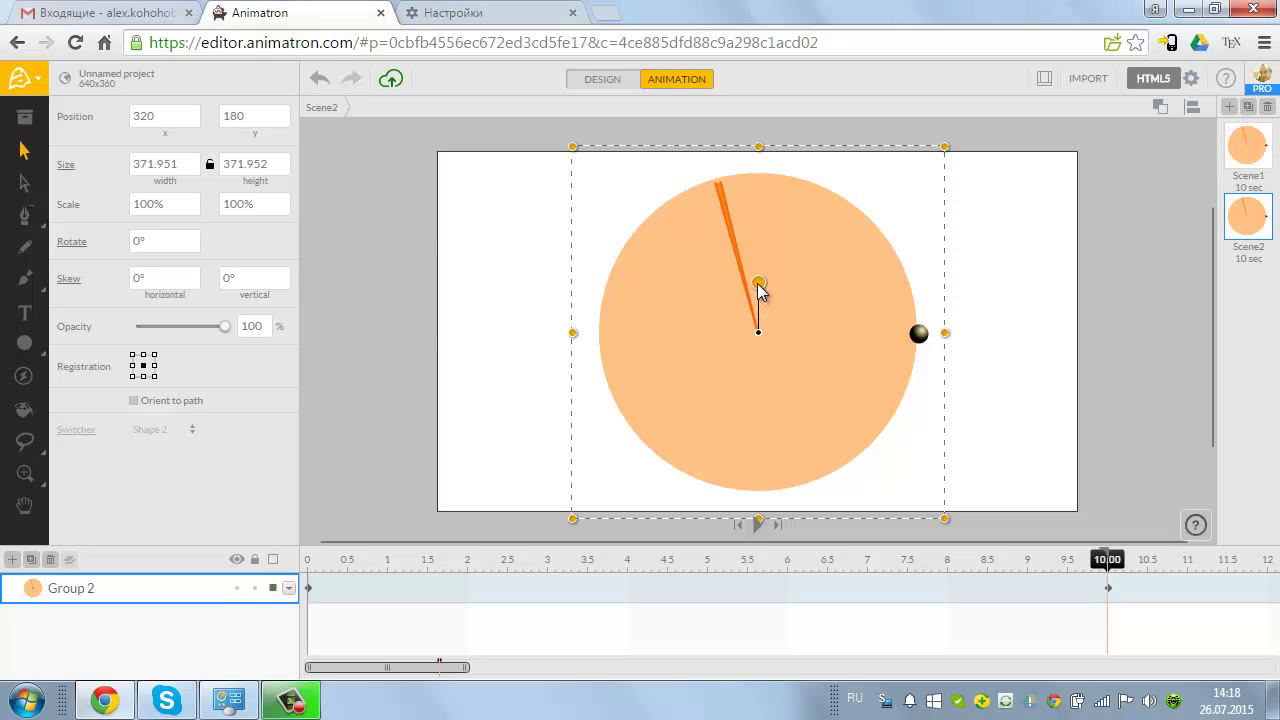
{"action": "left_click_drag", "start_coordinate": [758, 290], "coordinate": [594, 43]}
Play the rotating group from the beginning, replay it and stop at about 4.7 s.
{"action": "left_click", "coordinate": [739, 525]}
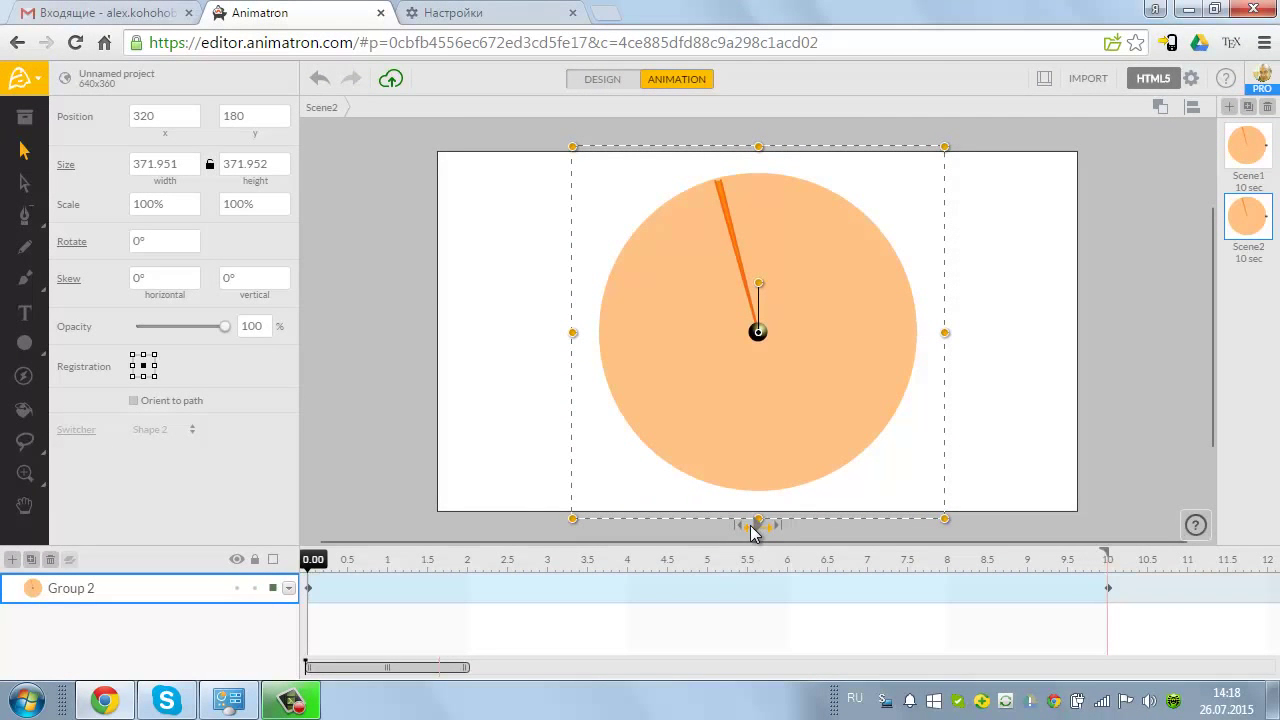
{"action": "left_click", "coordinate": [758, 526]}
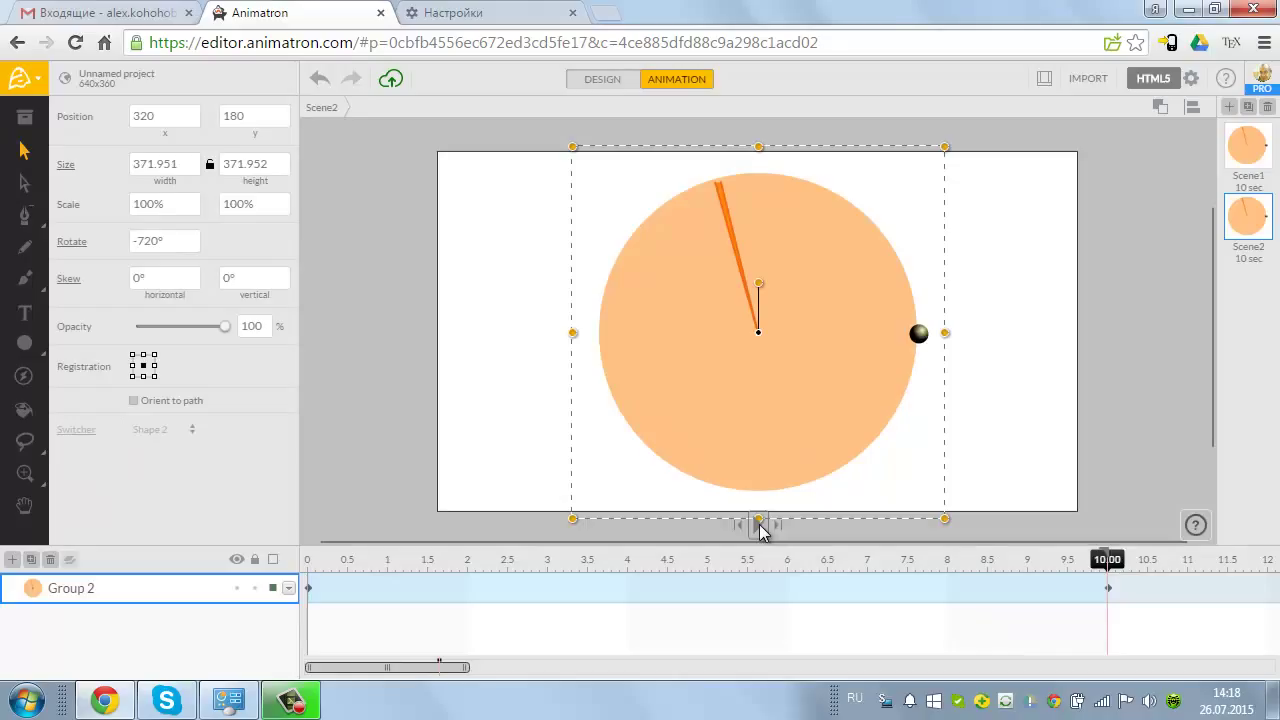
{"action": "left_click", "coordinate": [760, 527]}
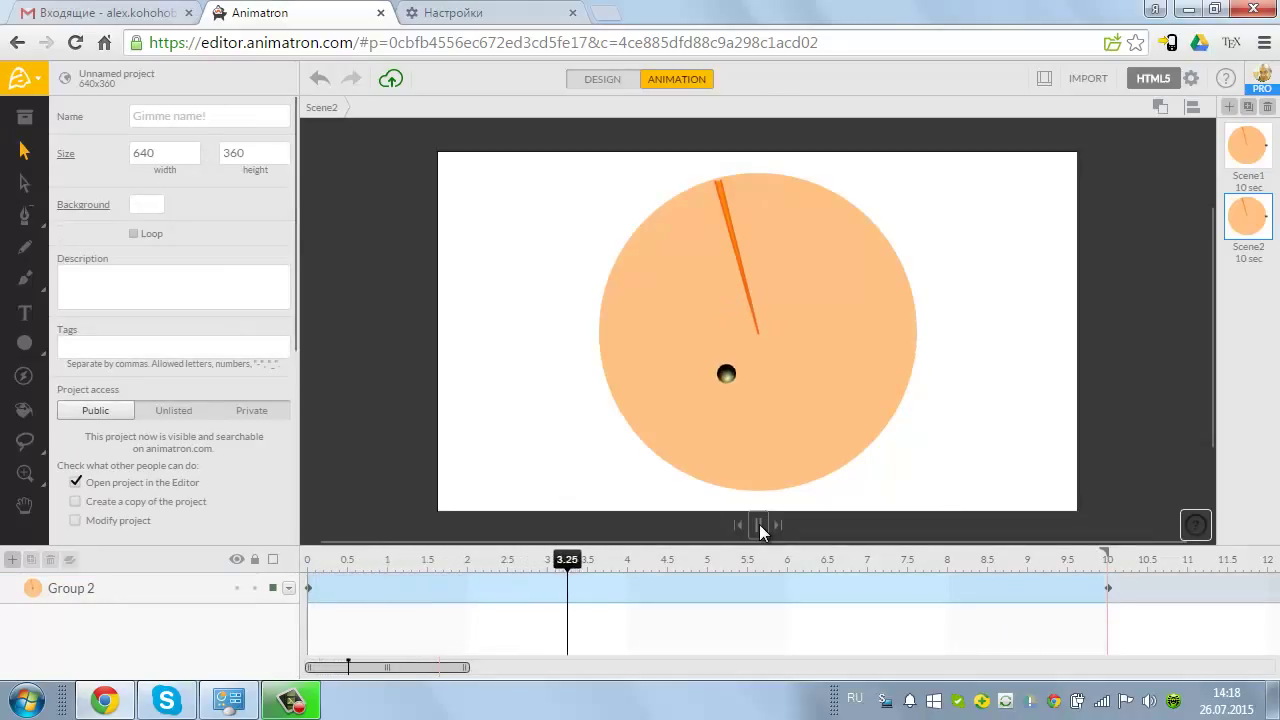
{"action": "left_click", "coordinate": [760, 527]}
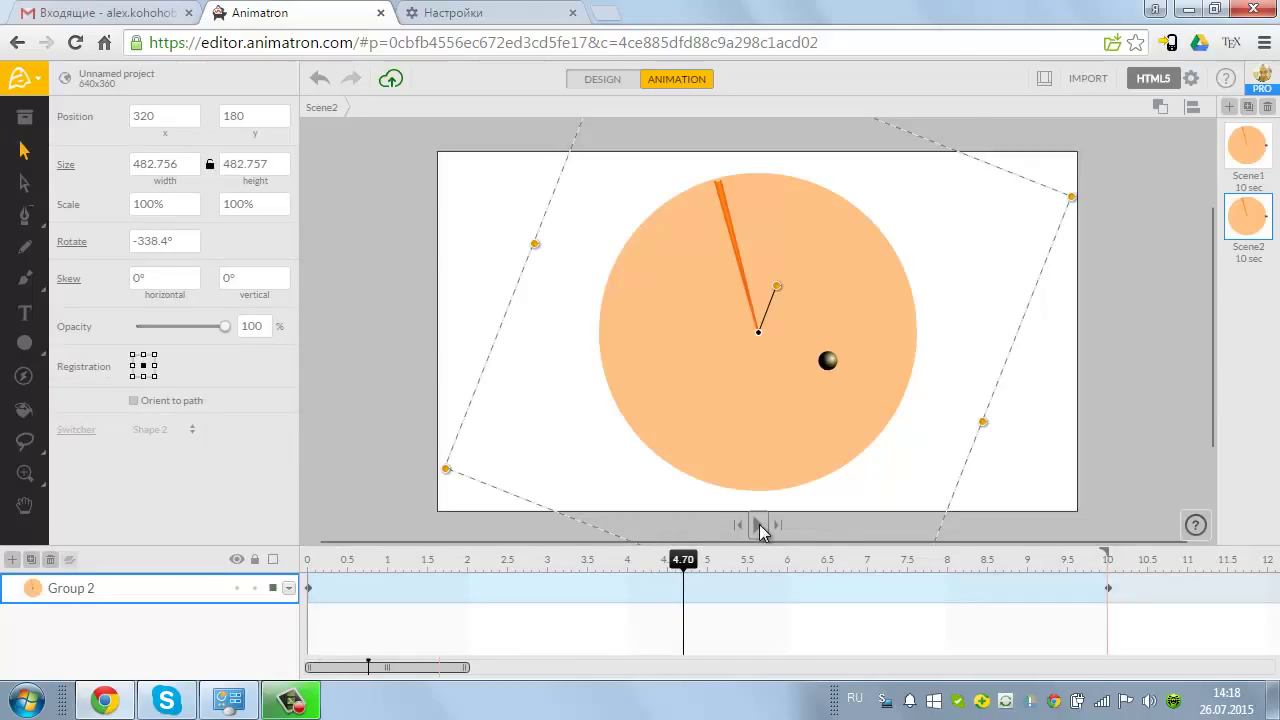
Undo the group's rotation and play the animation on until about 6.4 s.
{"action": "left_click", "coordinate": [828, 530]}
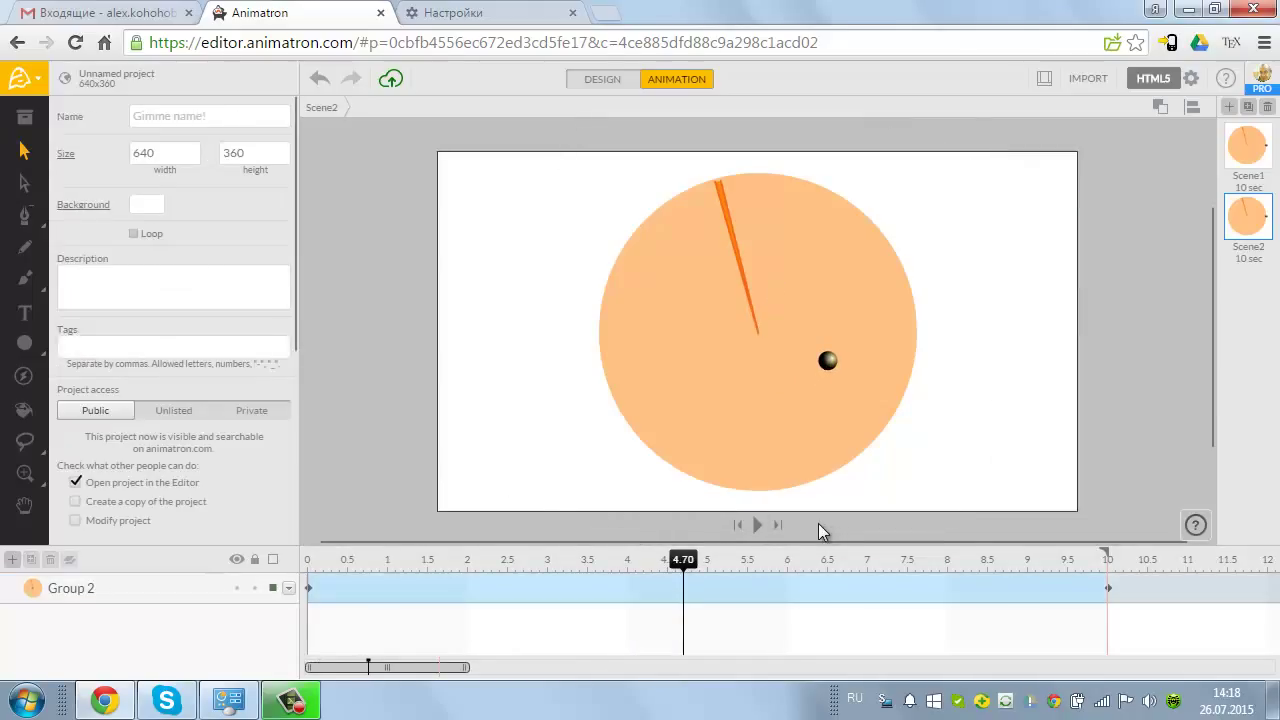
{"action": "key", "text": "ctrl+z"}
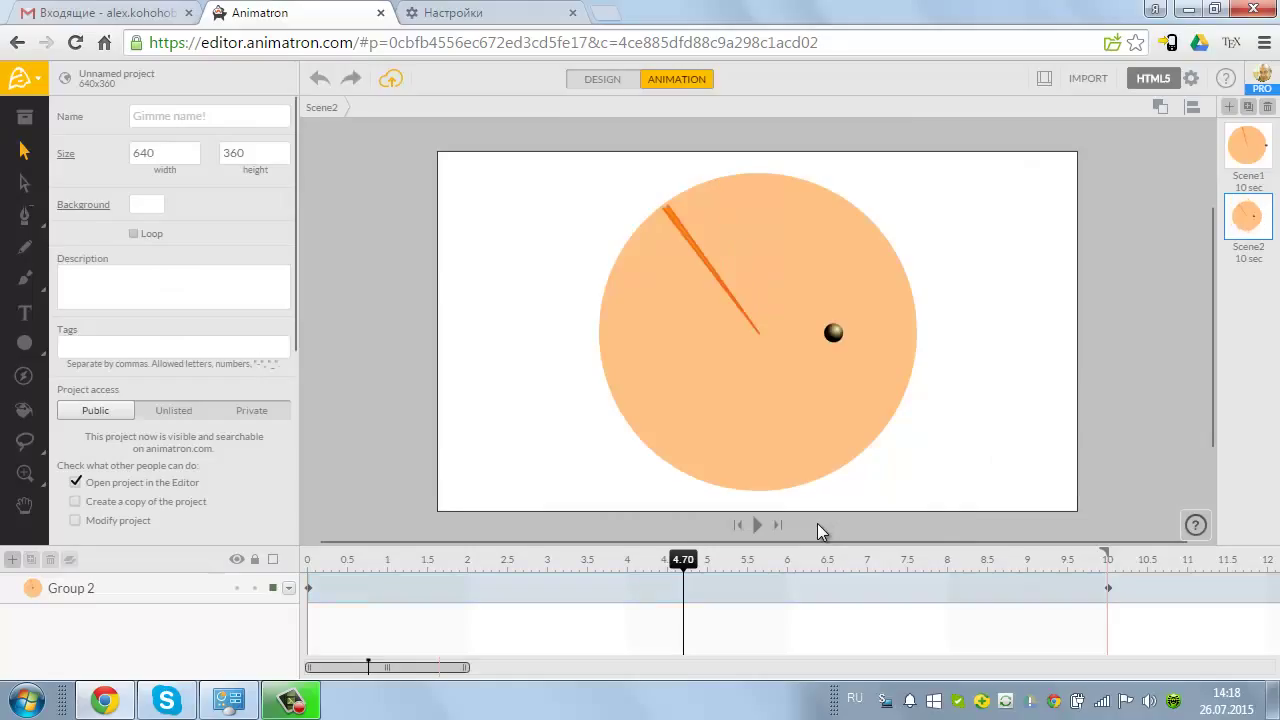
{"action": "left_click", "coordinate": [753, 526]}
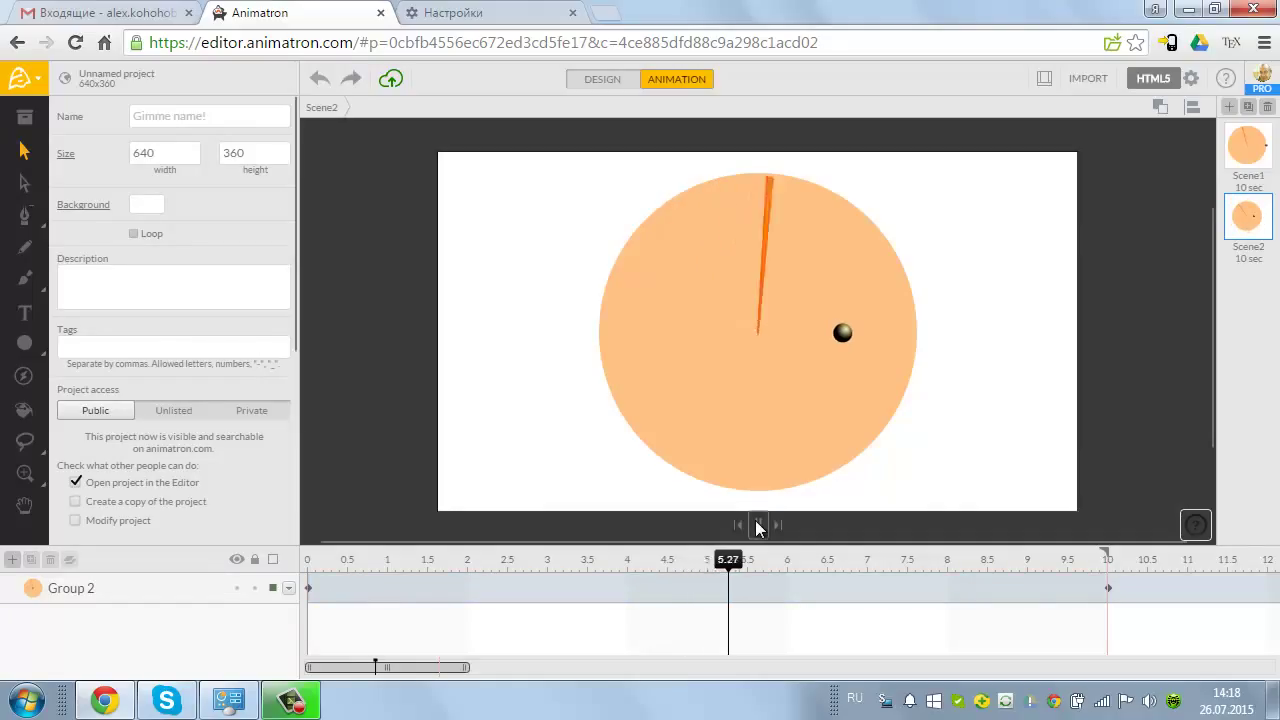
{"action": "left_click", "coordinate": [757, 526]}
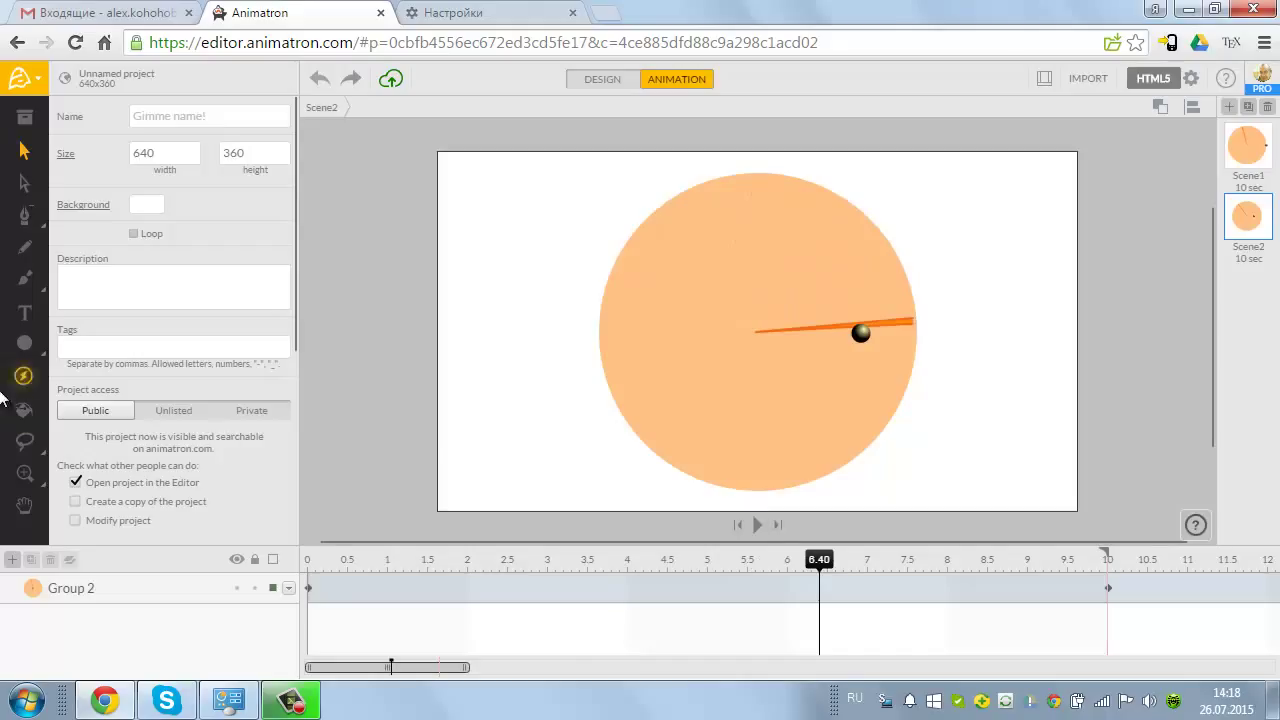
Draw an orange horizontal line about 526 px wide across the scene through the circle's centre.
{"action": "left_click", "coordinate": [24, 343]}
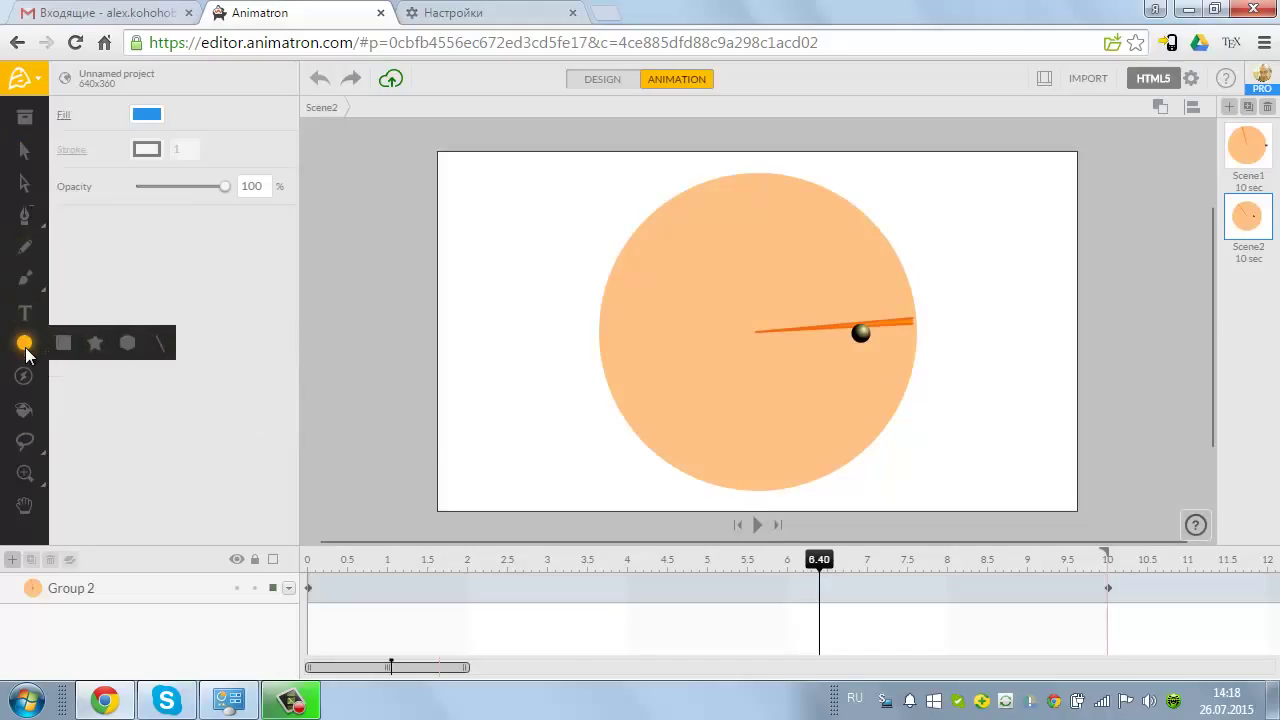
{"action": "left_click", "coordinate": [163, 344]}
{"action": "left_click_drag", "start_coordinate": [478, 333], "coordinate": [1063, 346]}
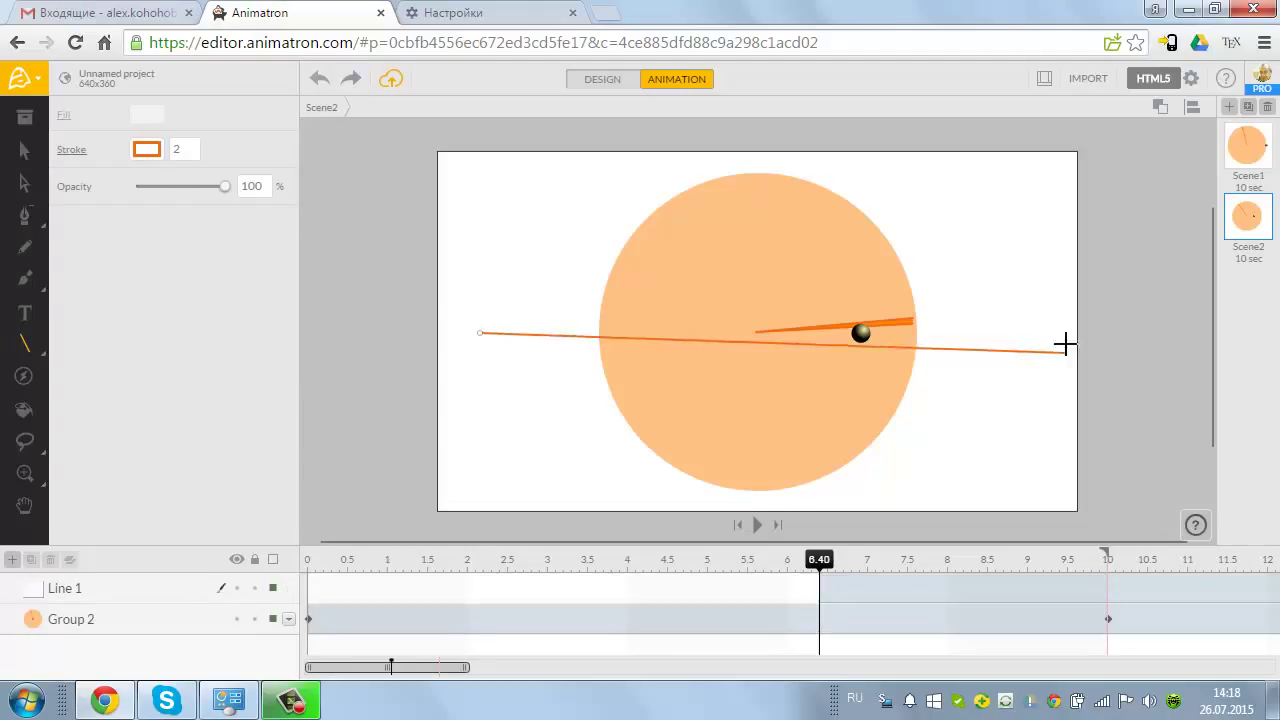
{"action": "left_click", "coordinate": [757, 524]}
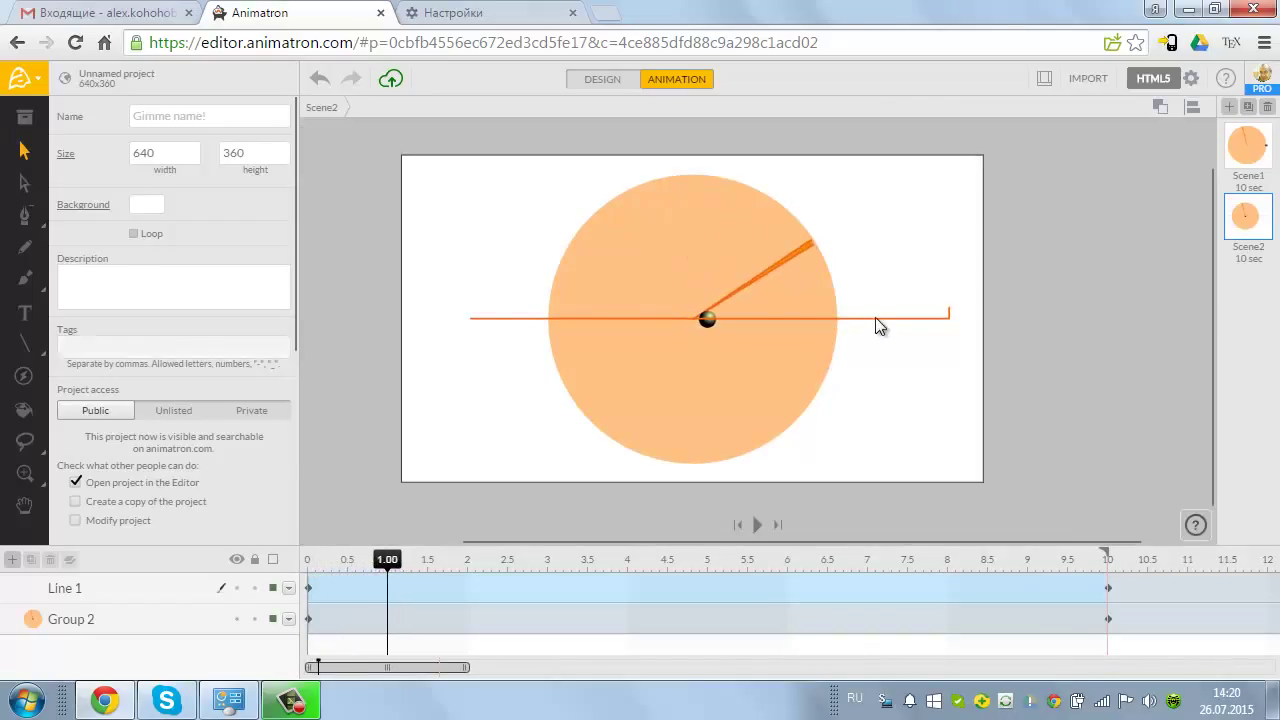
Send the line behind the ball-and-circle group and set the group's opacity to about 79%.
{"action": "right_click", "coordinate": [875, 317]}
{"action": "left_click", "coordinate": [926, 601]}
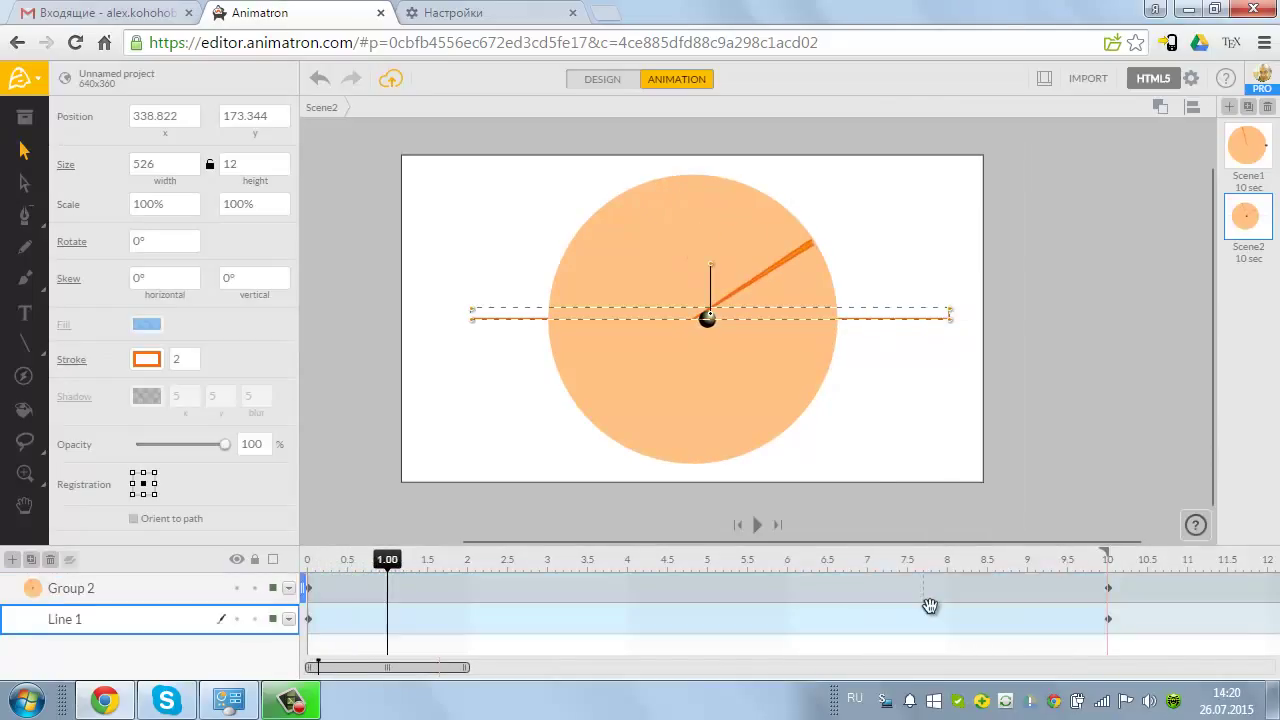
{"action": "left_click", "coordinate": [750, 405]}
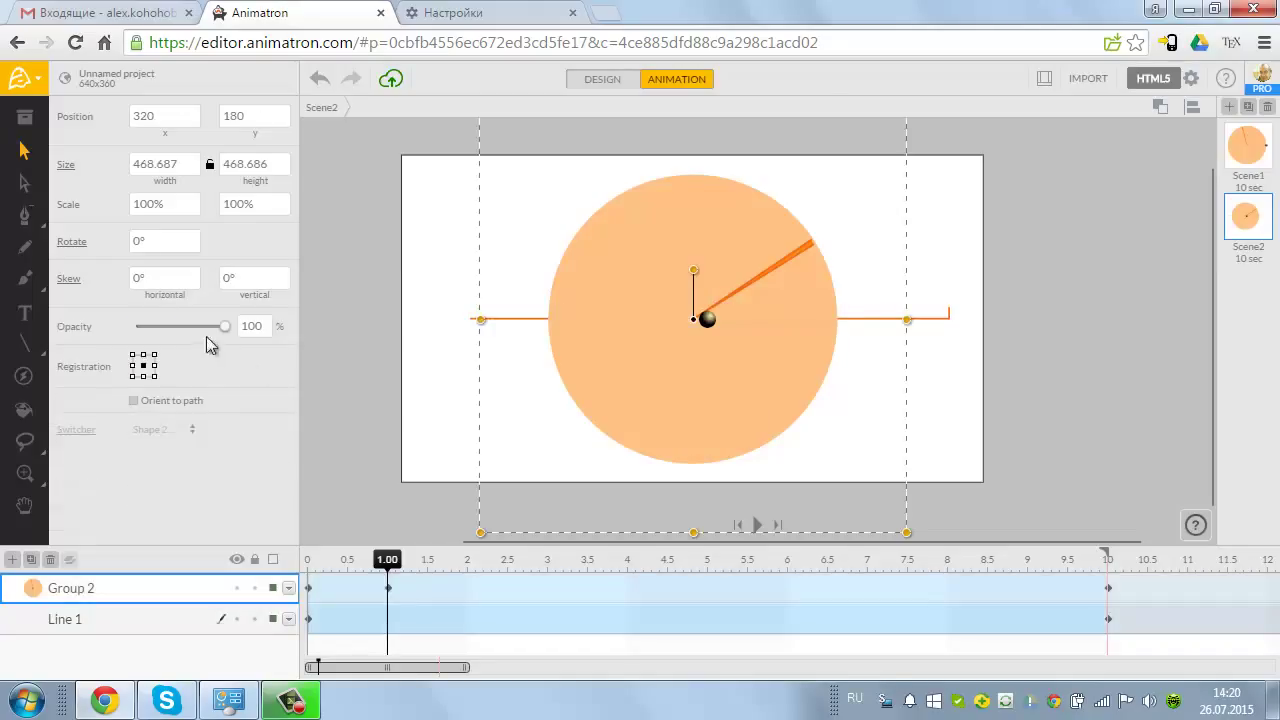
{"action": "left_click", "coordinate": [179, 327]}
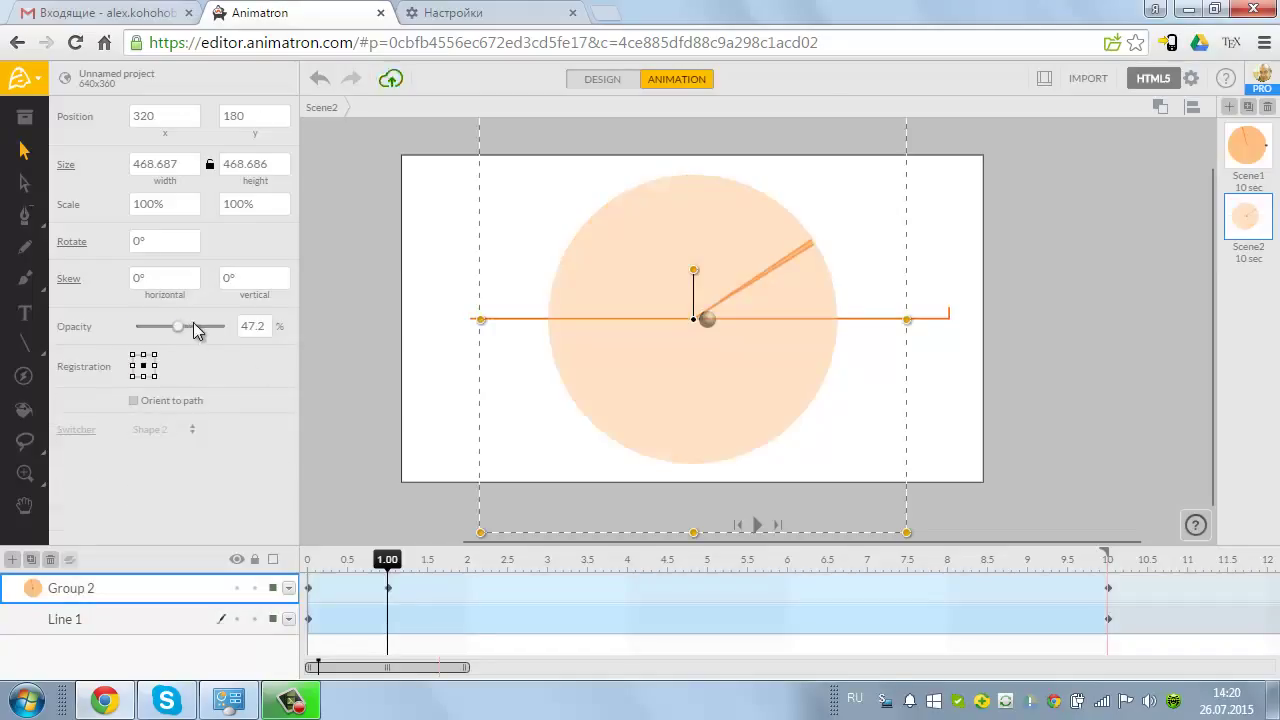
{"action": "left_click", "coordinate": [193, 326]}
{"action": "left_click", "coordinate": [208, 327]}
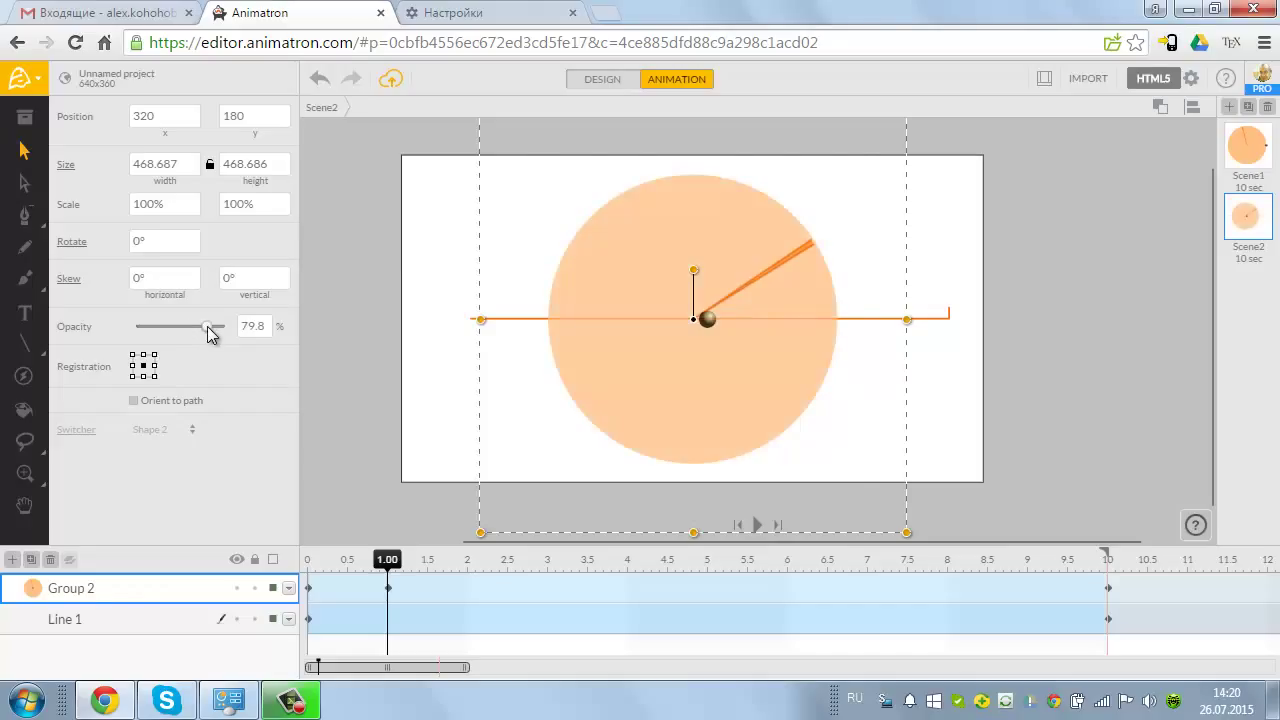
{"action": "left_click", "coordinate": [1068, 353]}
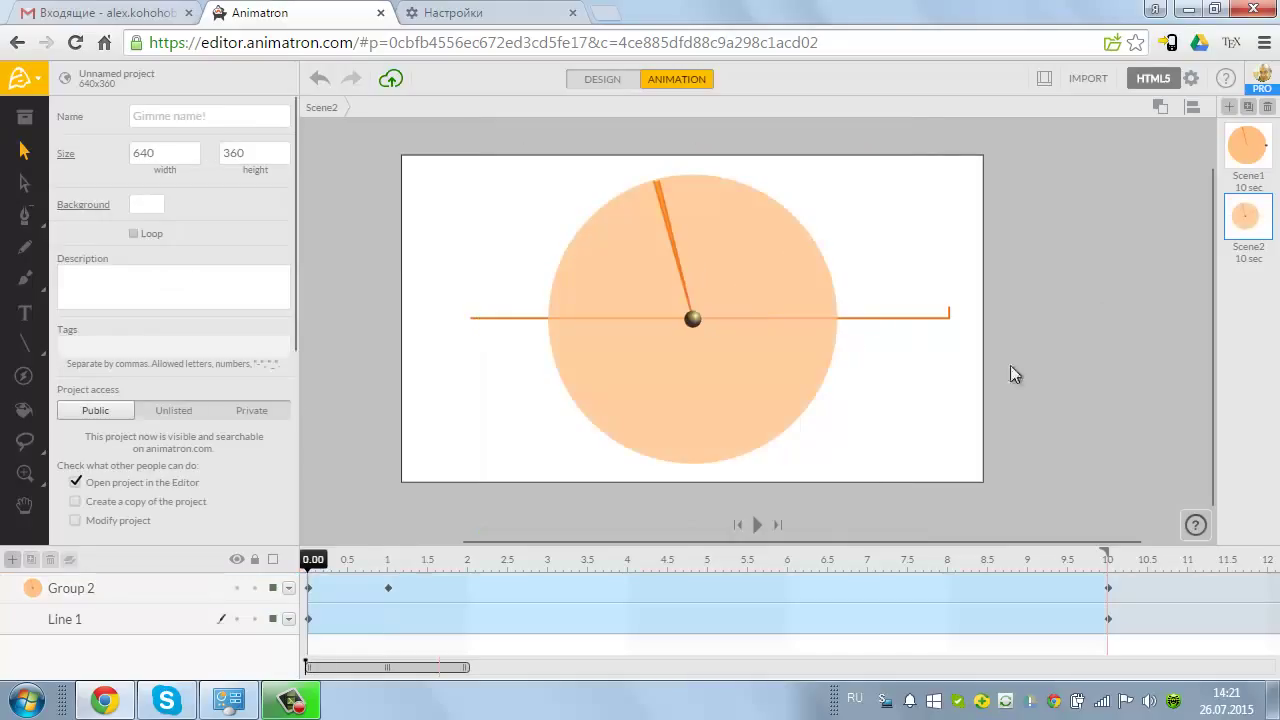
Group the horizontal line with the ball-and-circle group.
{"action": "left_click", "coordinate": [730, 270]}
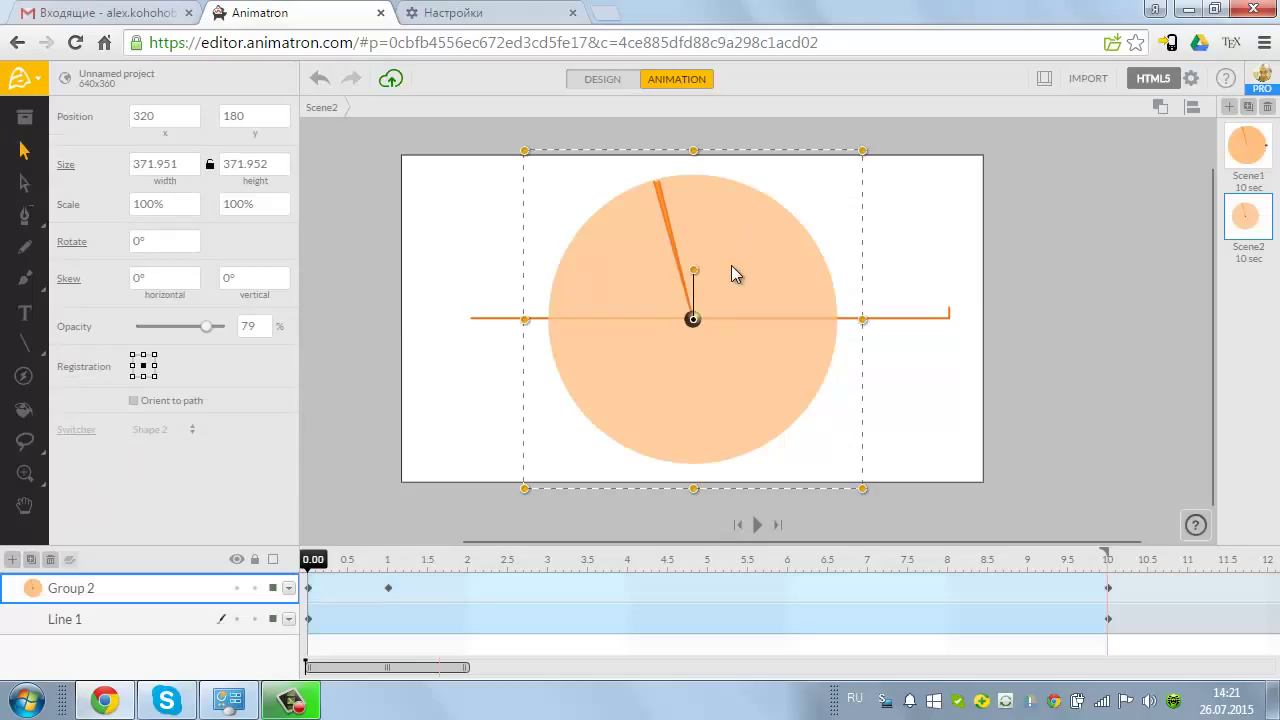
{"action": "left_click", "coordinate": [1062, 272]}
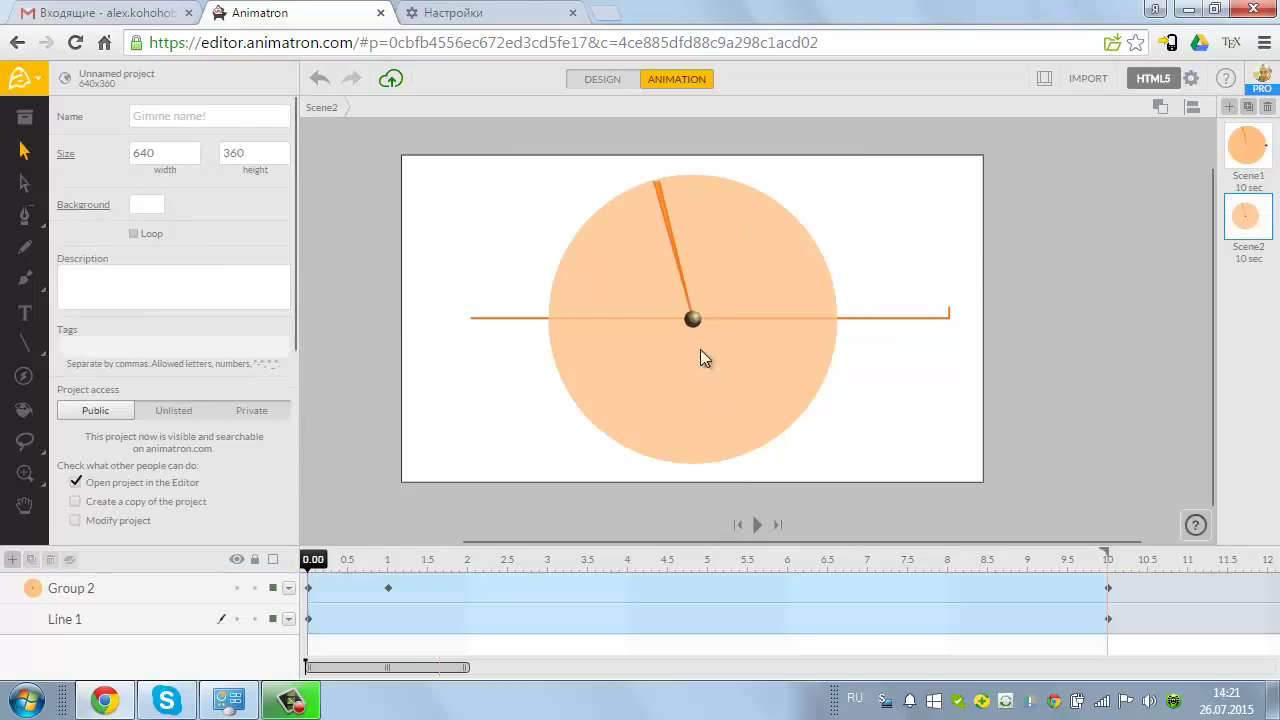
{"action": "left_click", "coordinate": [693, 321]}
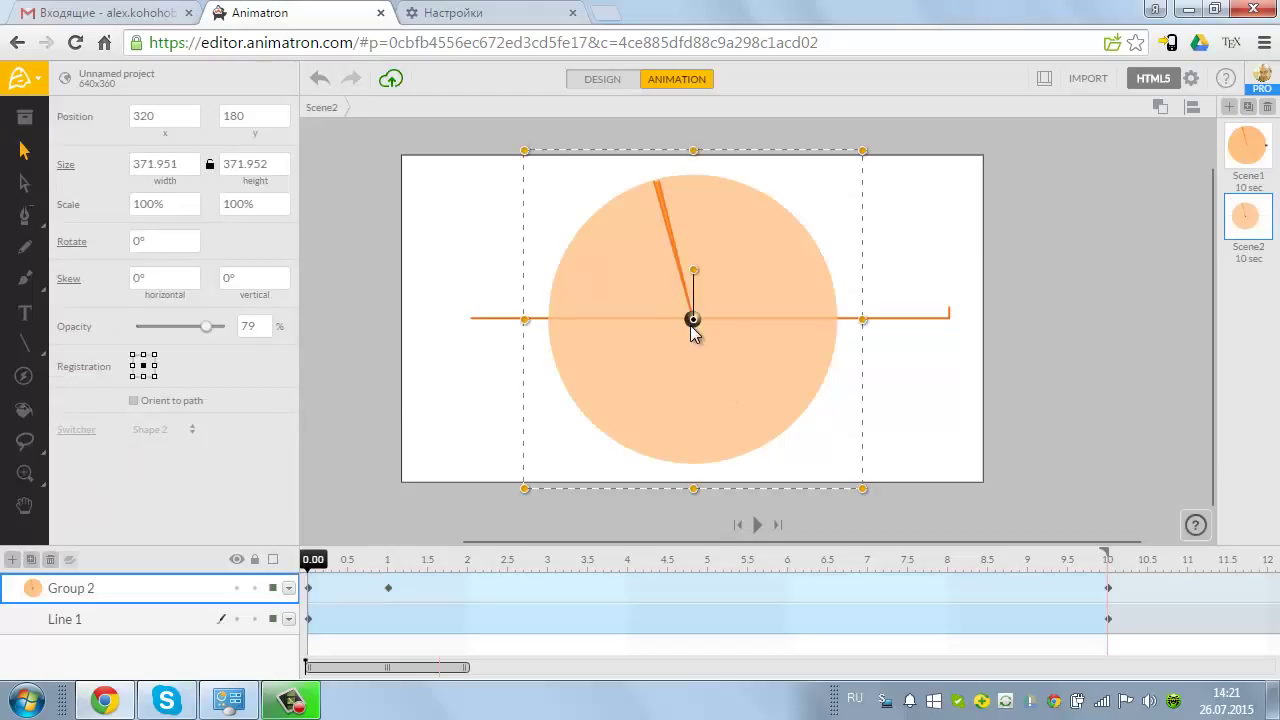
{"action": "left_click", "coordinate": [929, 322], "text": "shift"}
{"action": "right_click", "coordinate": [929, 325]}
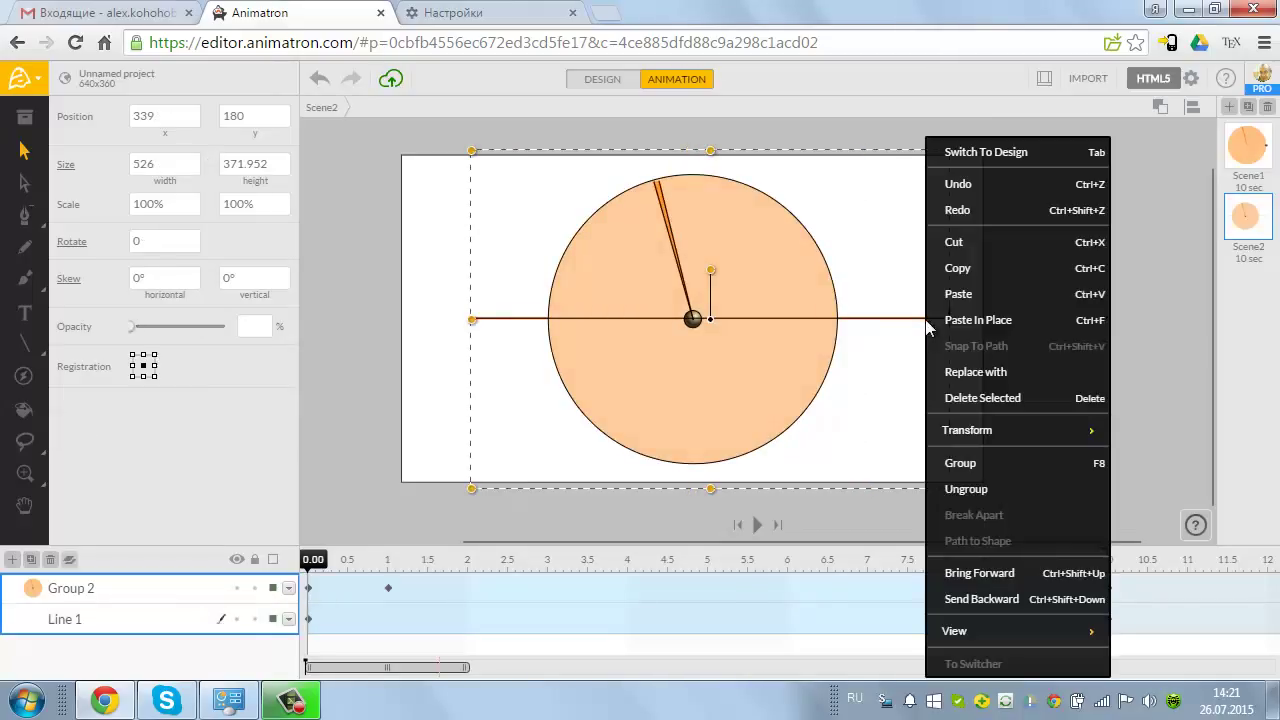
{"action": "left_click", "coordinate": [958, 464]}
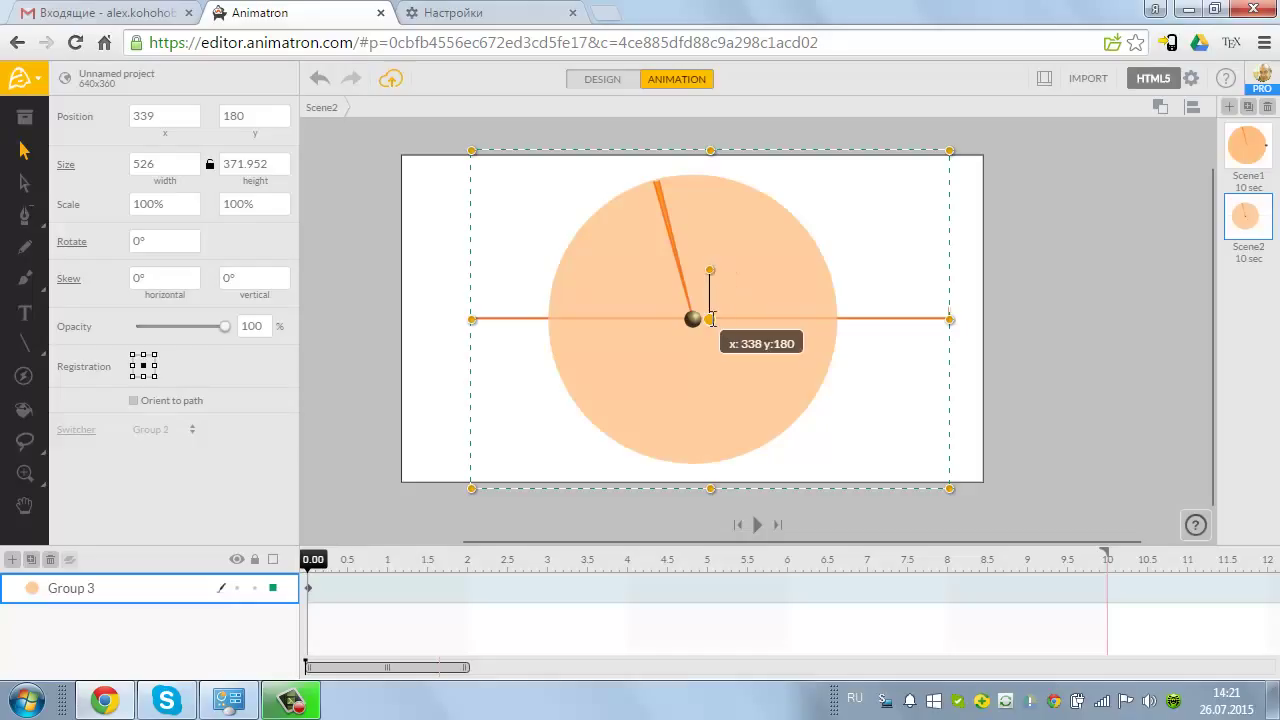
Move the new group's registration point onto the circle's centre and rotate the group to -720° at the 10 s mark.
{"action": "left_click_drag", "start_coordinate": [710, 320], "coordinate": [693, 320]}
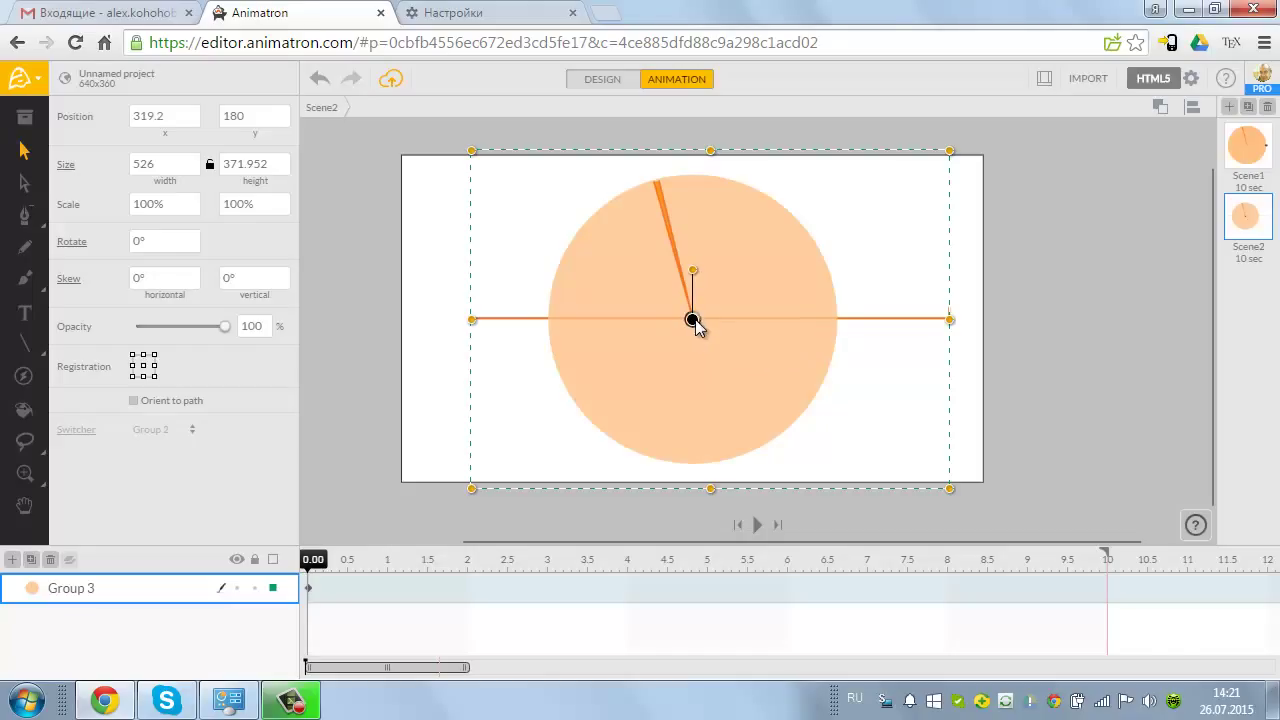
{"action": "left_click", "coordinate": [1109, 571]}
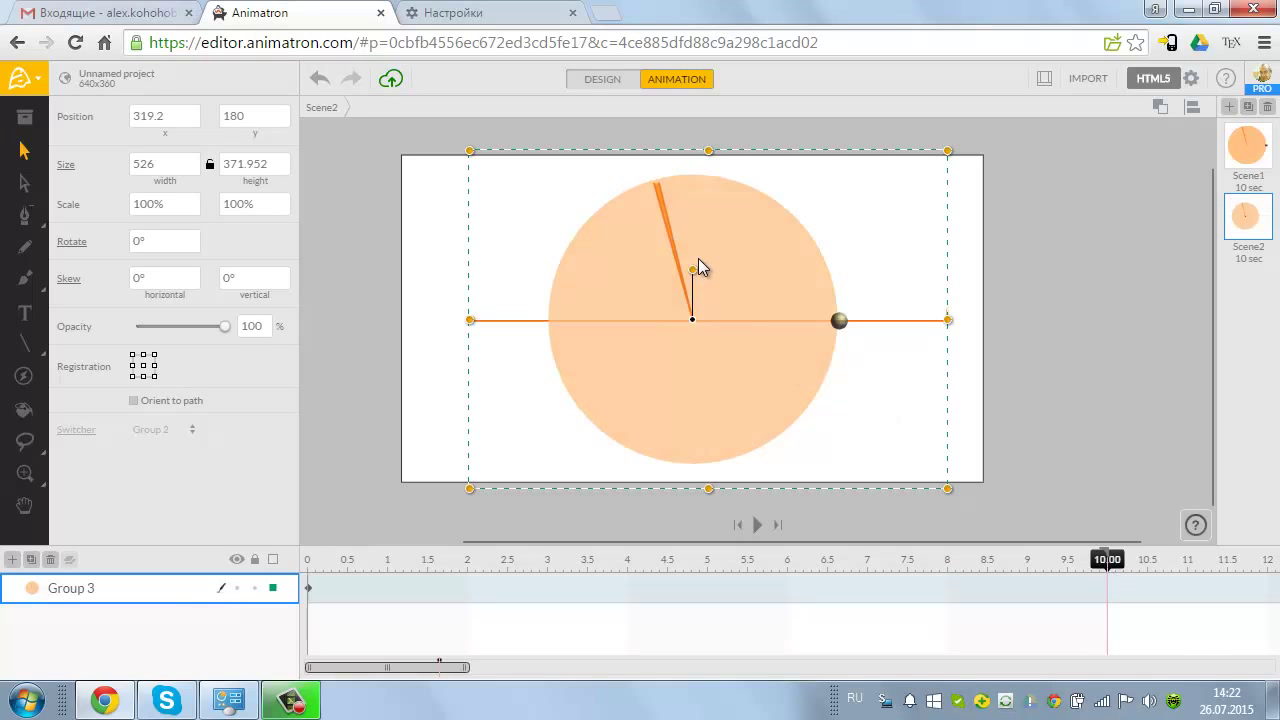
{"action": "left_click_drag", "start_coordinate": [693, 268], "coordinate": [697, 216]}
Play the combined rotation of line, circle and ball from the beginning and replay it to check the ball's motion.
{"action": "left_click", "coordinate": [739, 530]}
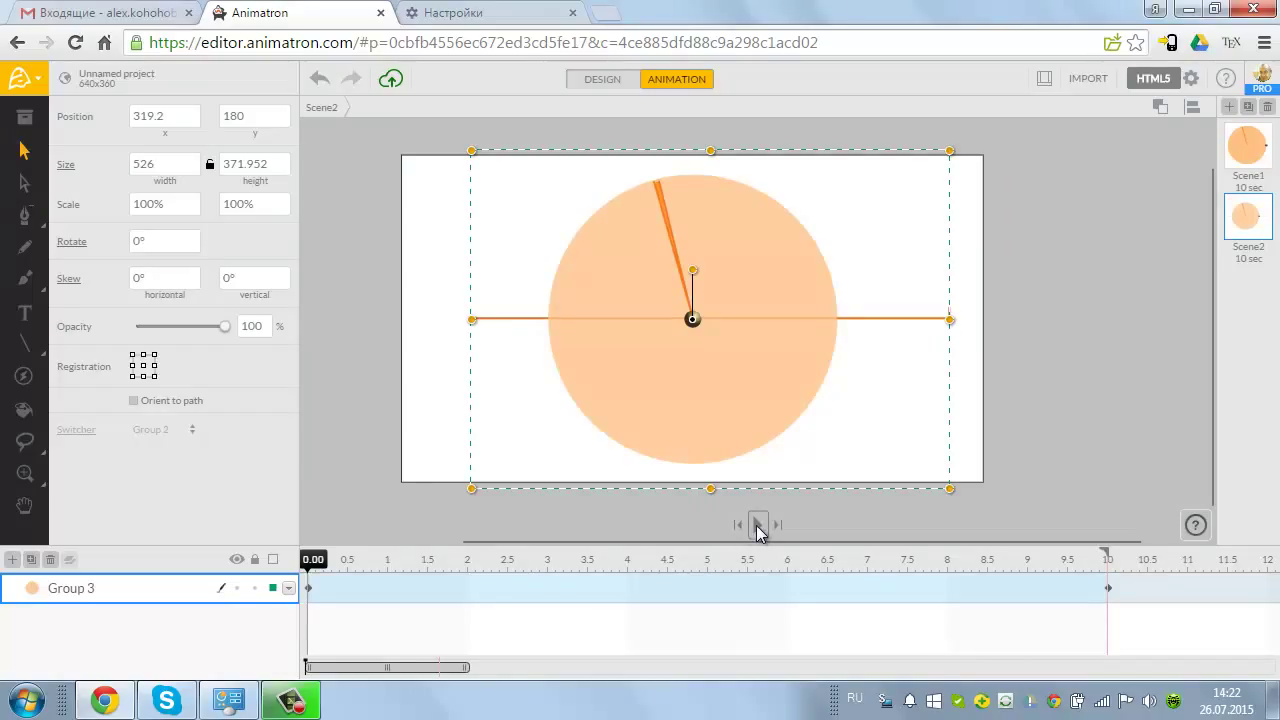
{"action": "left_click", "coordinate": [760, 530]}
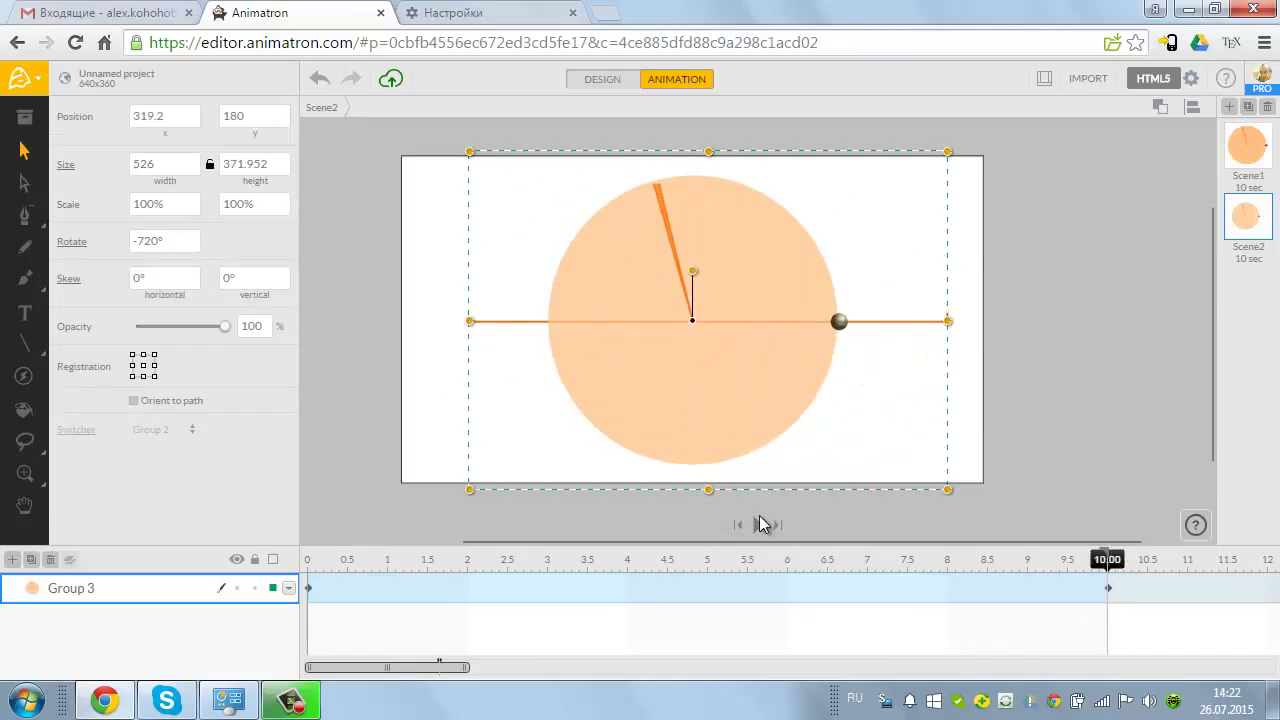
{"action": "left_click", "coordinate": [758, 525]}
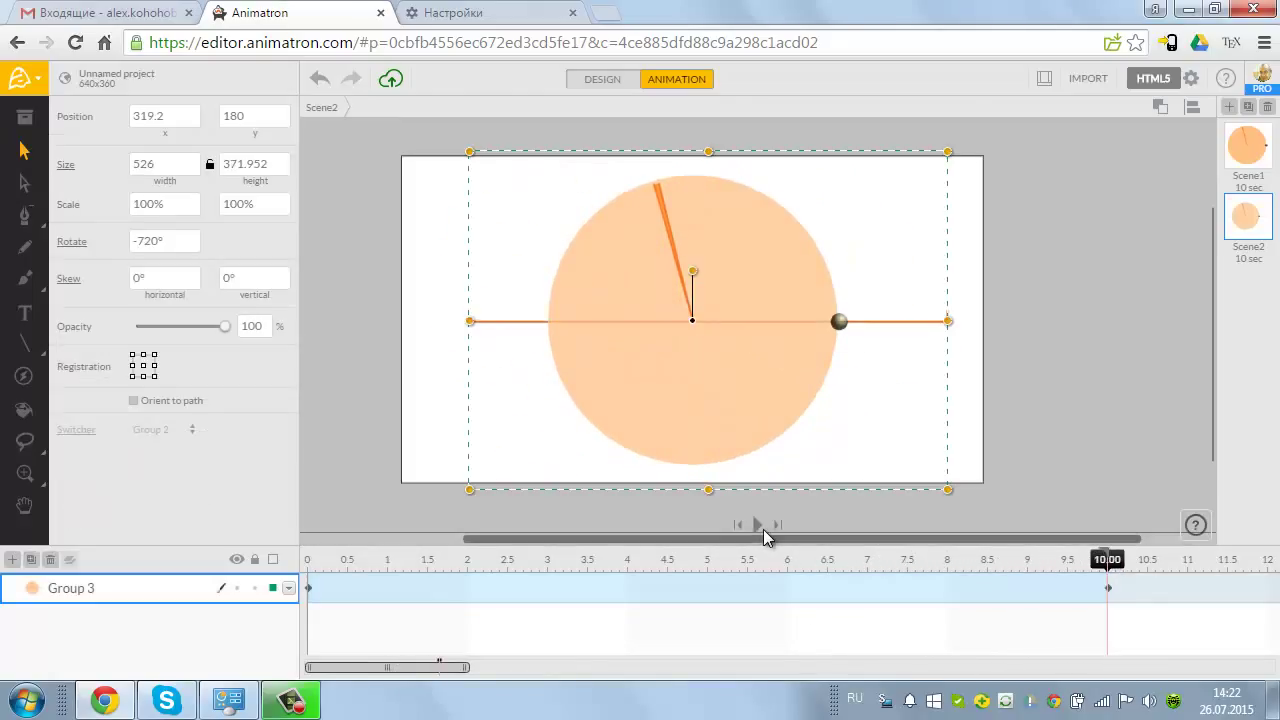
{"action": "left_click", "coordinate": [757, 526]}
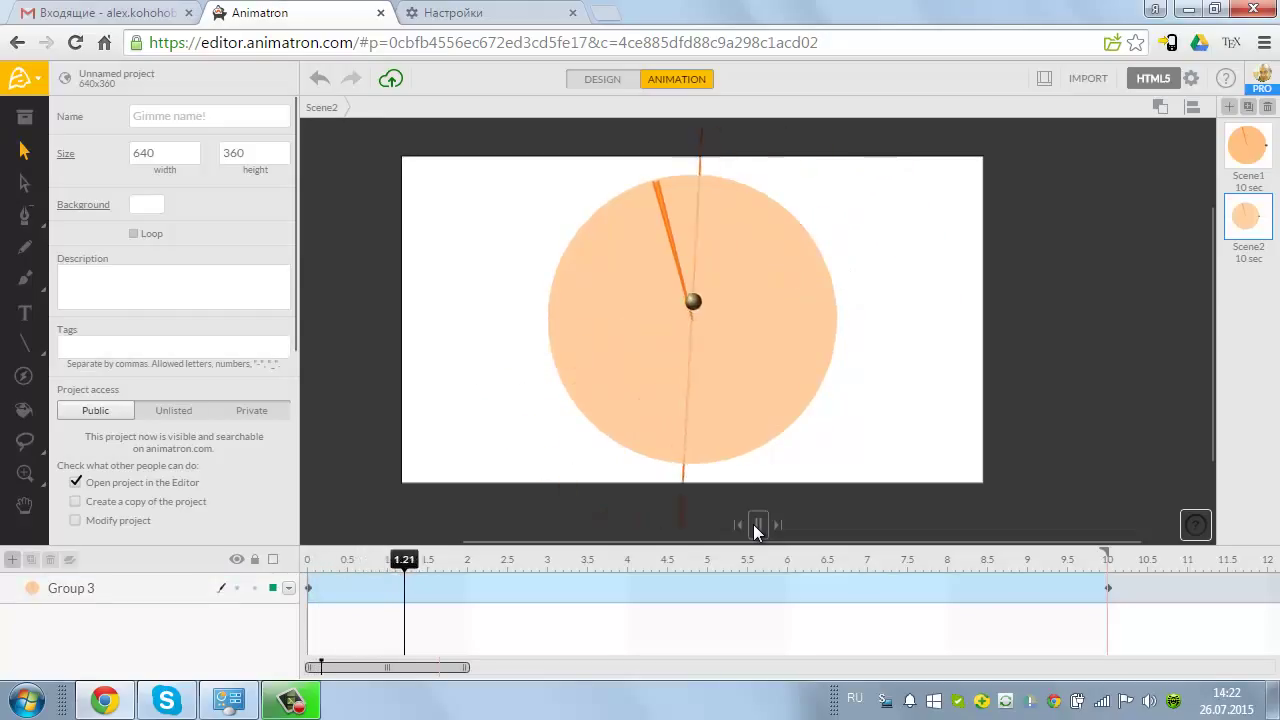